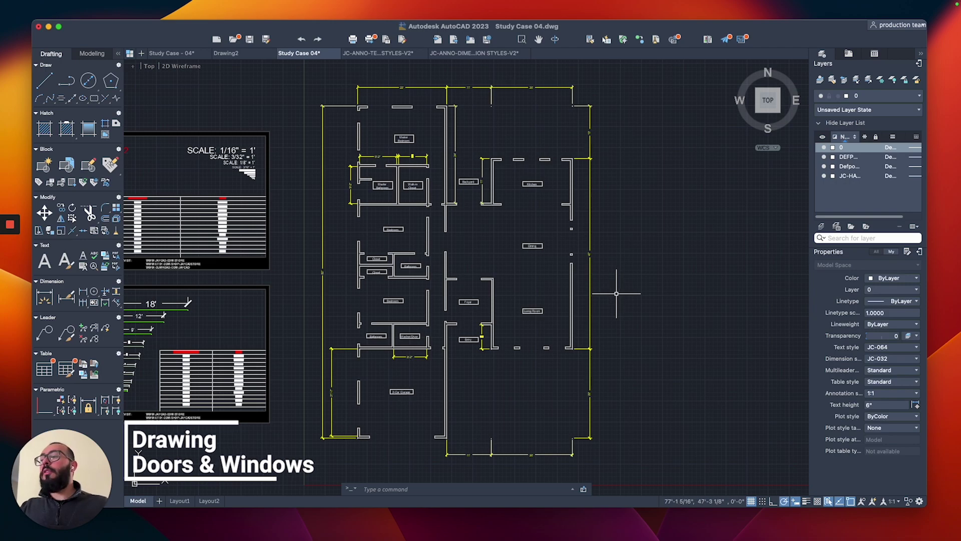
Draw a rectangle spanning the rightmost window opening in the Living Room's lower wall, from wall corner to wall corner.
scroll(554, 321, "up", 5)
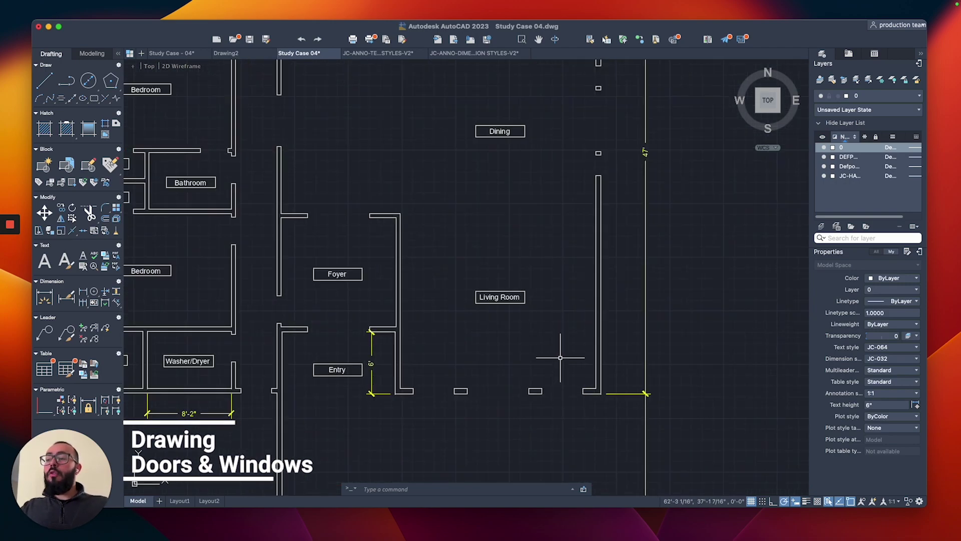
scroll(574, 384, "up", 3)
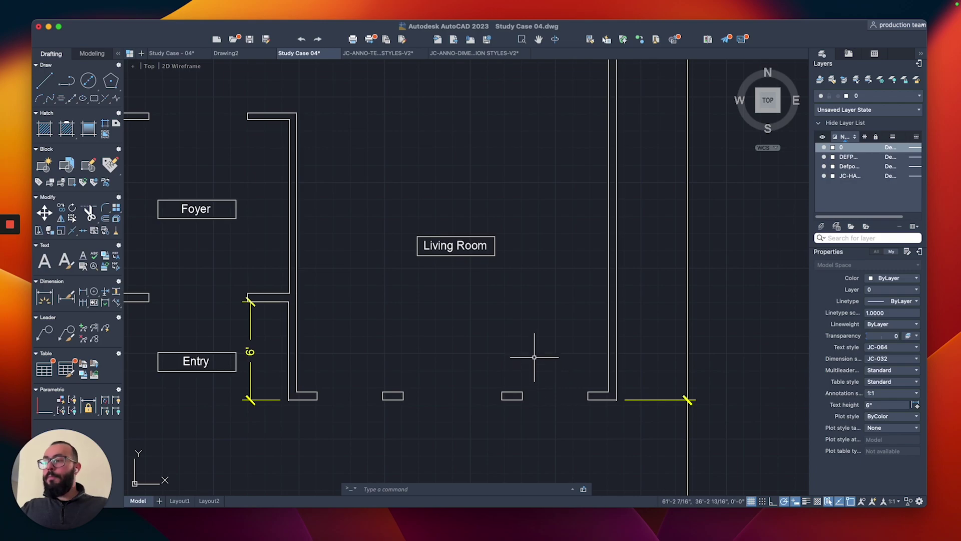
scroll(576, 346, "up", 3)
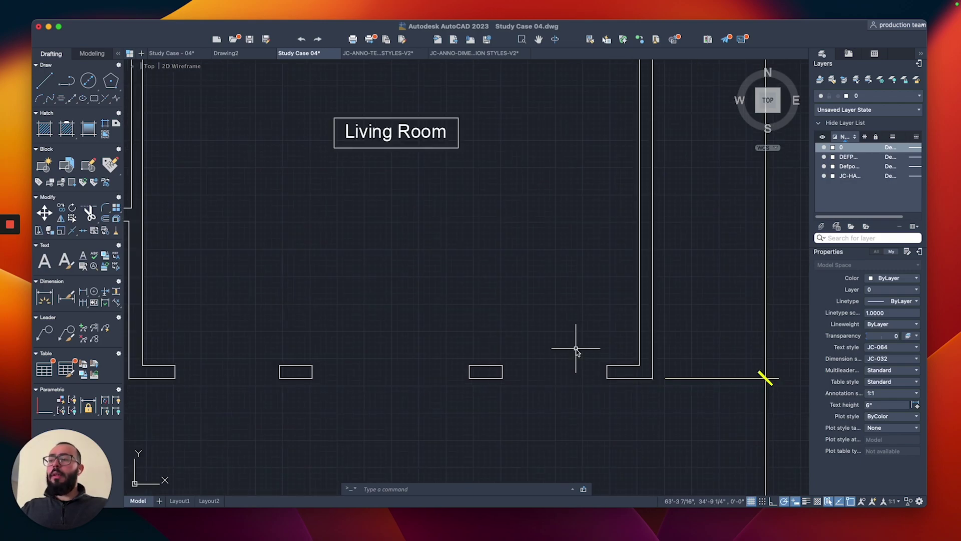
type("rec")
key("Return")
left_click(607, 365)
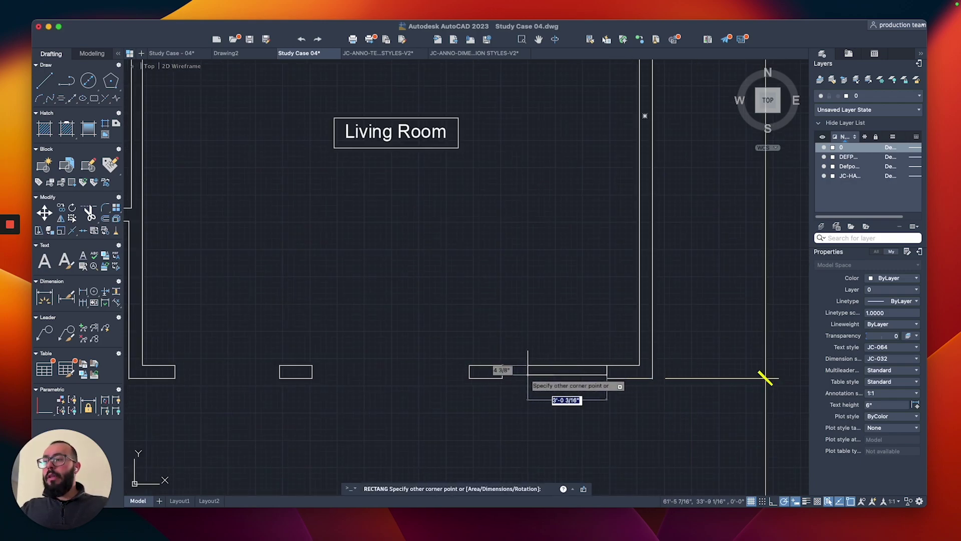
left_click(503, 379)
Draw a polyline along the window rectangle's centre, joining the midpoints of its two short sides.
scroll(546, 371, "up", 3)
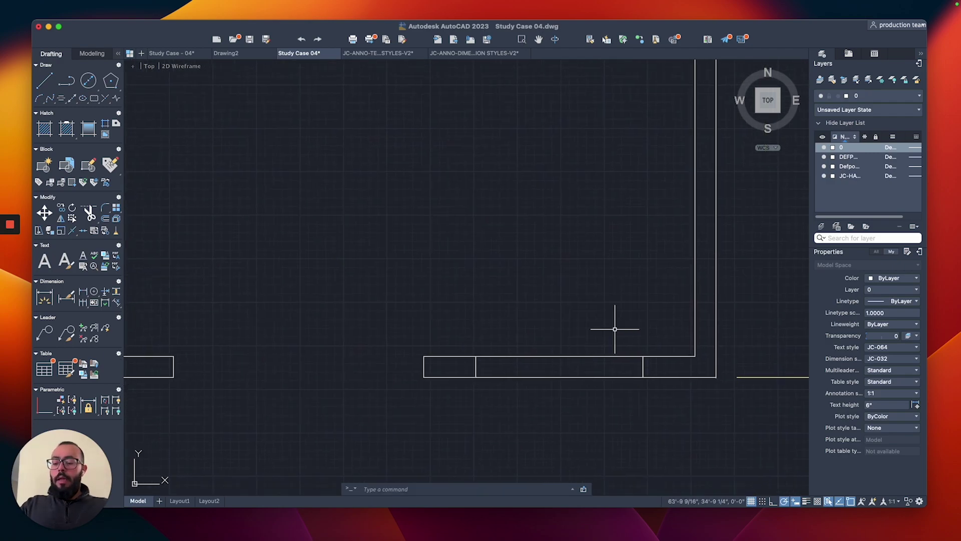
type("pl")
key("Return")
left_click(642, 367)
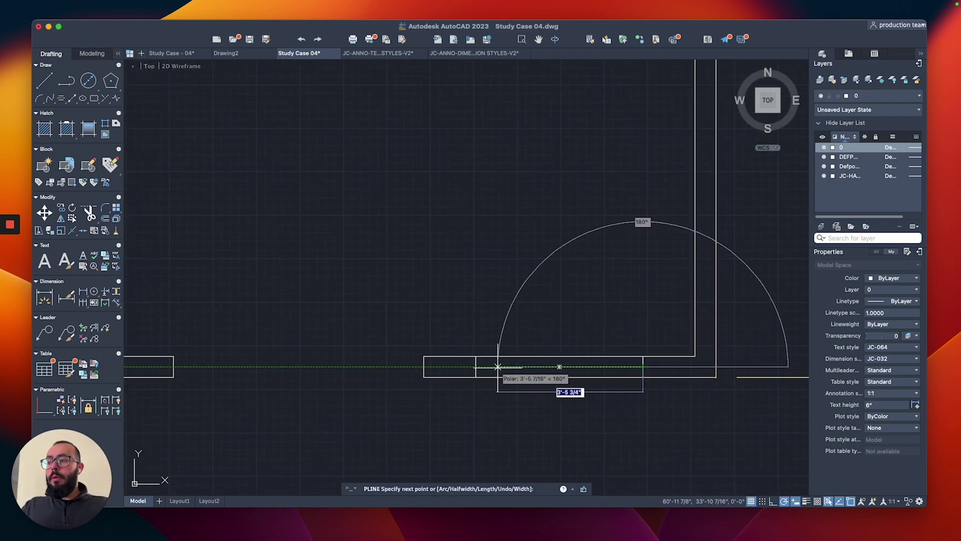
left_click(476, 367)
key("Return")
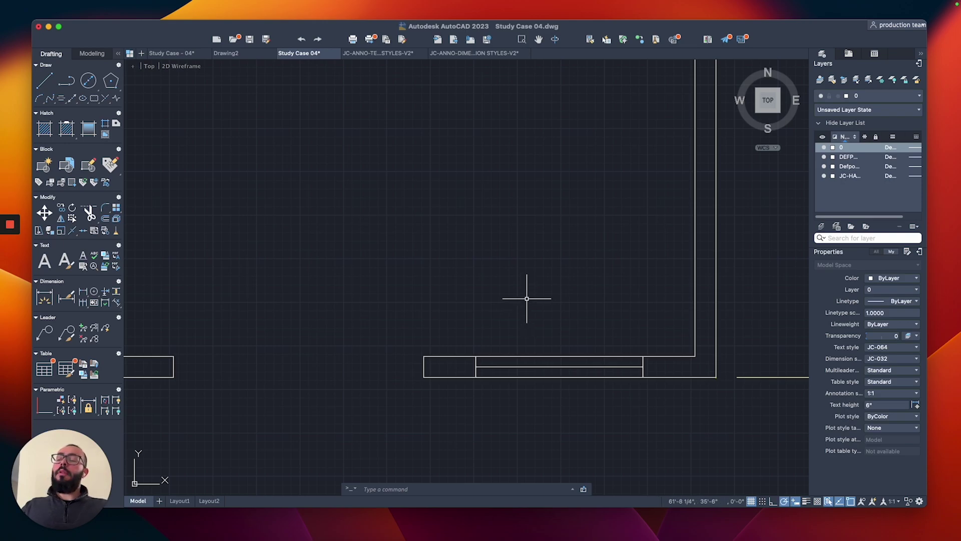
Stretch the right end of the window rectangle inward by 2 inches, away from the wall end.
mouse_move(454, 337)
middle_mouse_down()
mouse_move(607, 300)
mouse_move(533, 306)
middle_mouse_up()
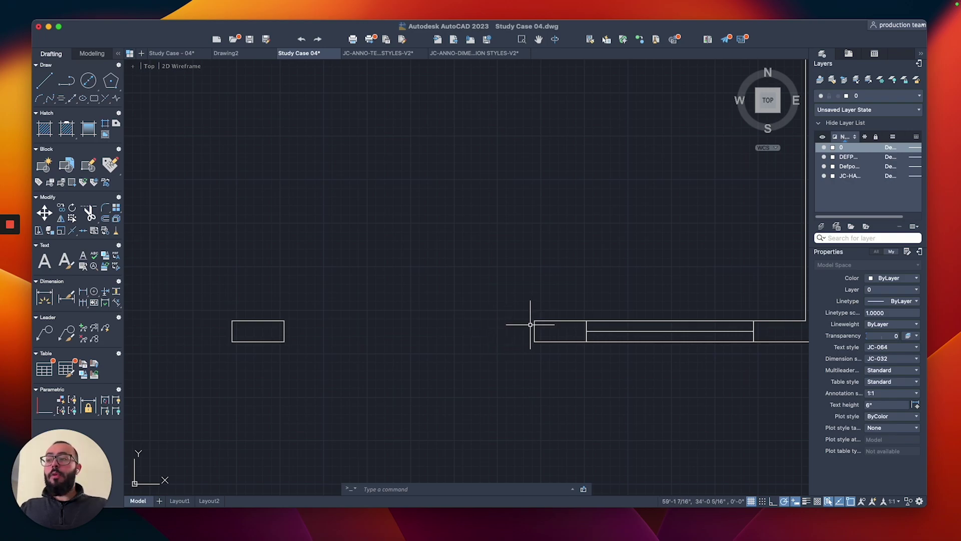
scroll(533, 327, "up", 2)
scroll(527, 328, "down", 2)
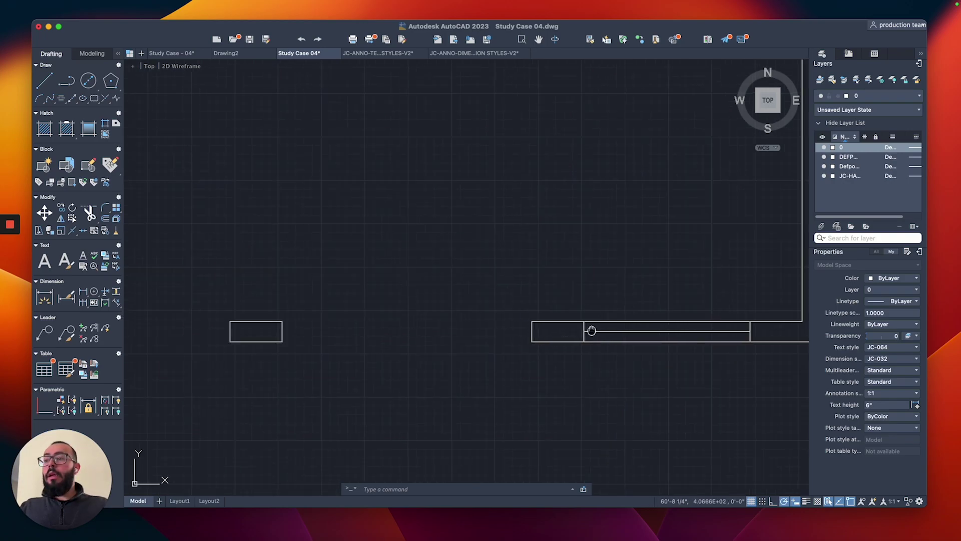
middle_click_drag(592, 331, 479, 325)
scroll(643, 326, "up", 2)
left_click(631, 320)
left_click(622, 308)
scroll(634, 315, "up", 4)
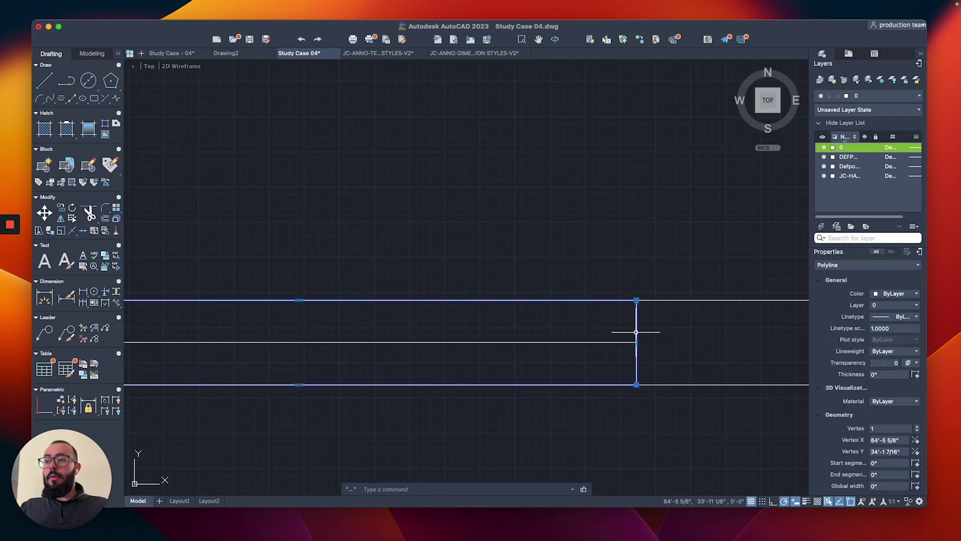
left_click(635, 343)
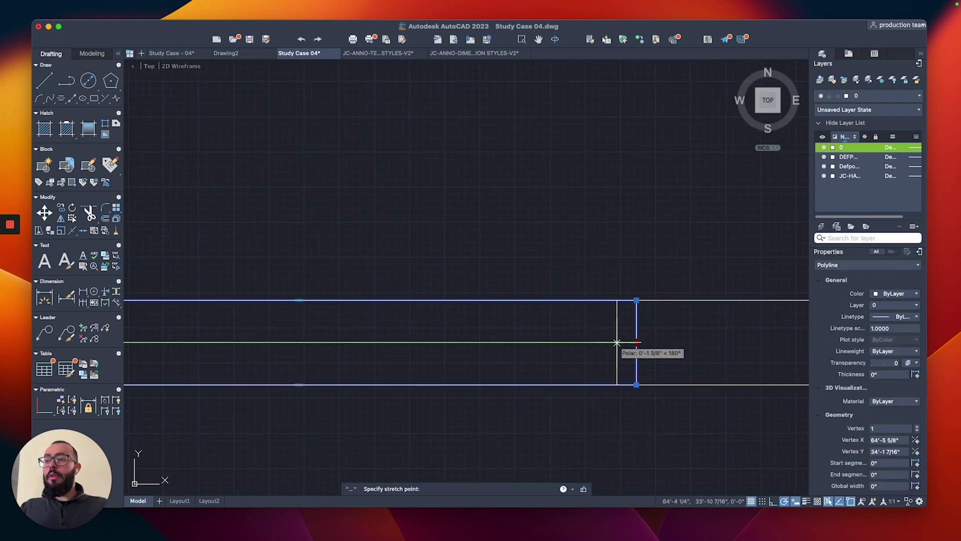
left_click(616, 343)
Stretch the left end of the window rectangle inward by 2 inches, away from the wall end.
scroll(540, 339, "down", 2)
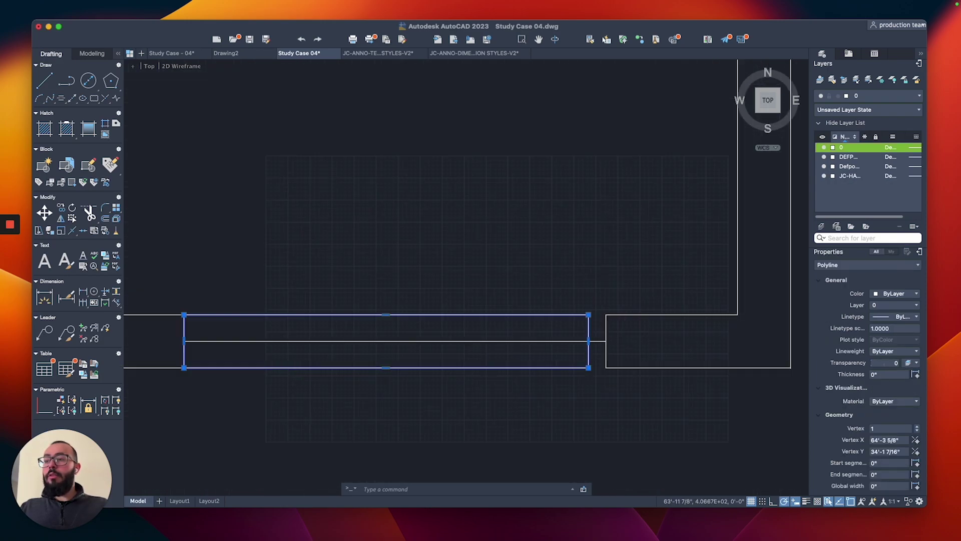
left_click(184, 341)
left_click(201, 341)
key("Escape")
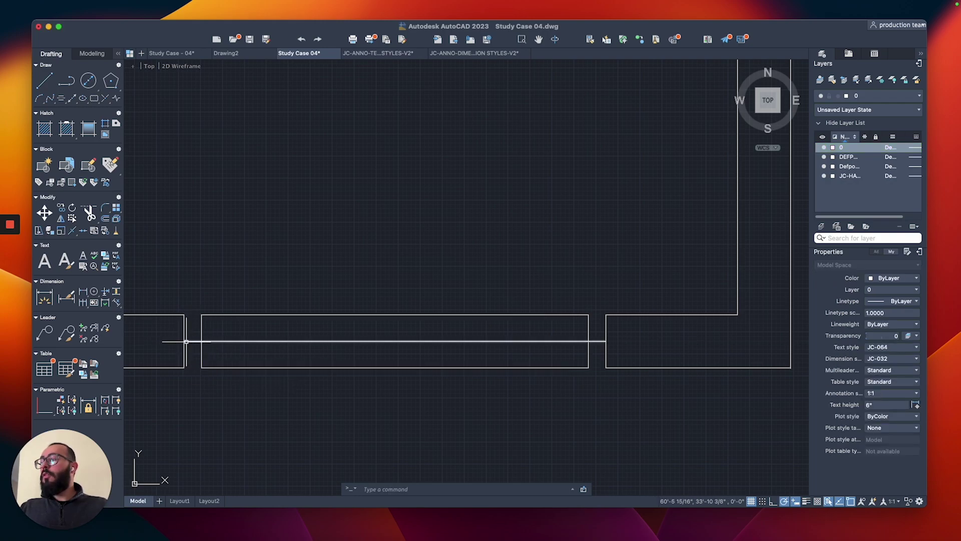
Trim the centre line's two short segments that cross the gaps between the window rectangle and the wall ends.
type("tr")
key("Return")
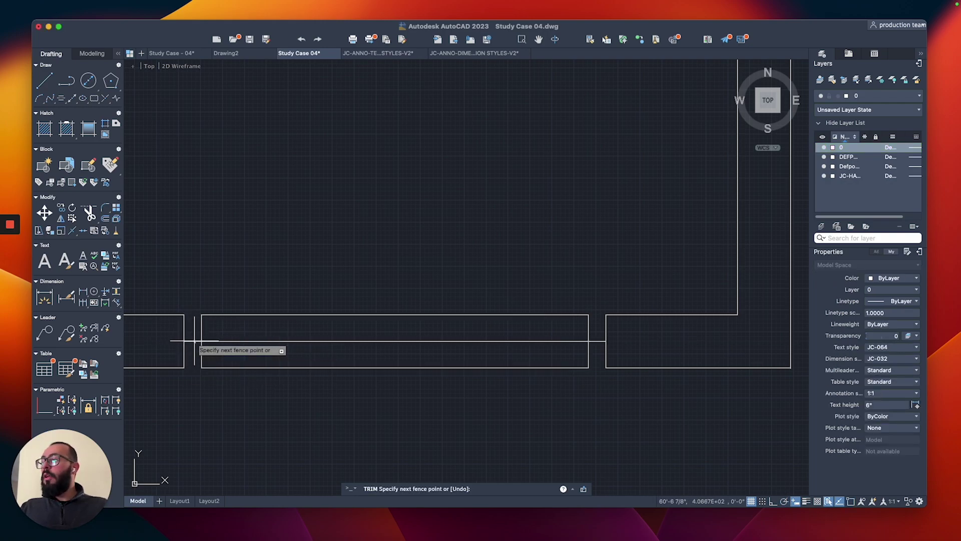
left_click(192, 342)
left_click(597, 341)
key("Escape")
Draw narrow frame rectangles filling the gaps at the right and left ends of the window opening.
type("rec")
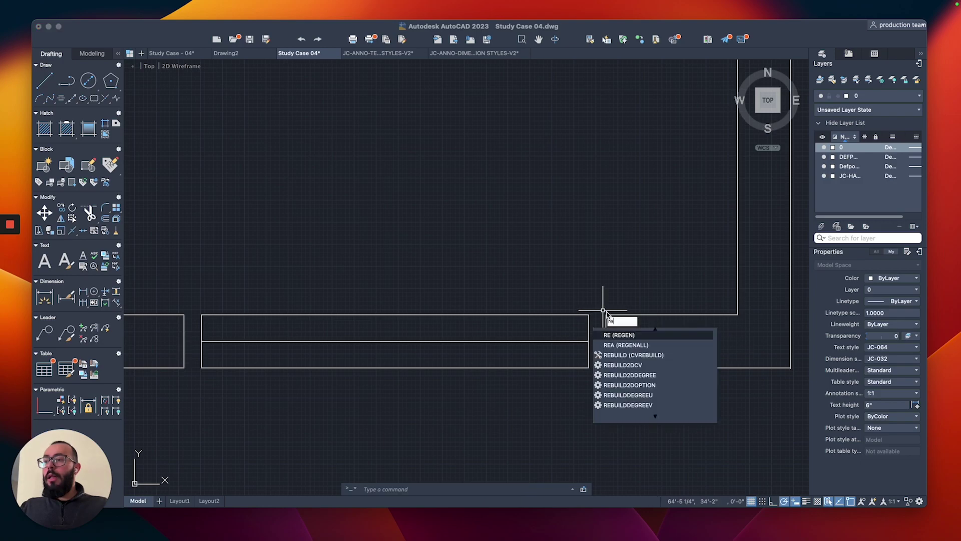
key("Return")
left_click(606, 314)
left_click(588, 368)
key("Return")
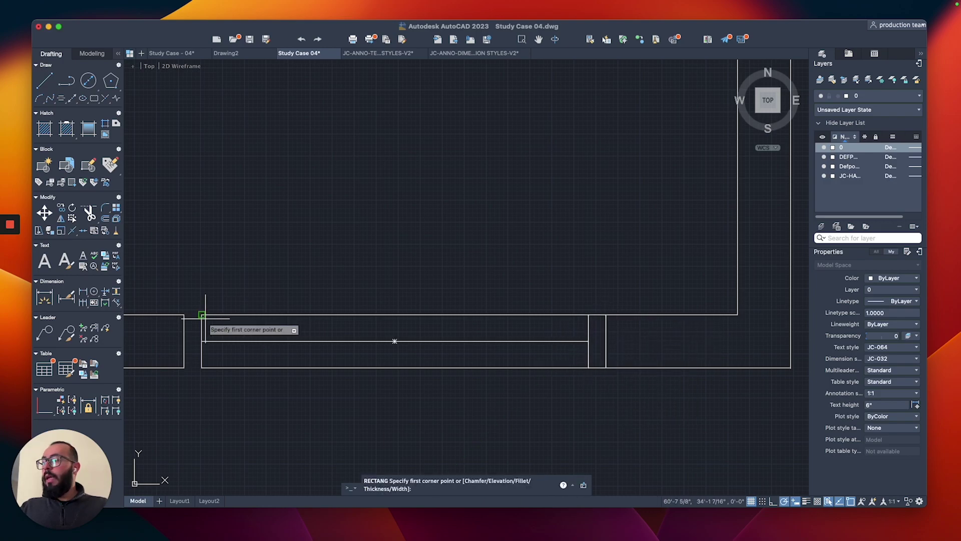
left_click(201, 314)
left_click(184, 367)
Shorten the window's centre line by moving its right endpoint to the line's midpoint.
scroll(184, 367, "down", 2)
middle_click_drag(184, 367, 400, 337)
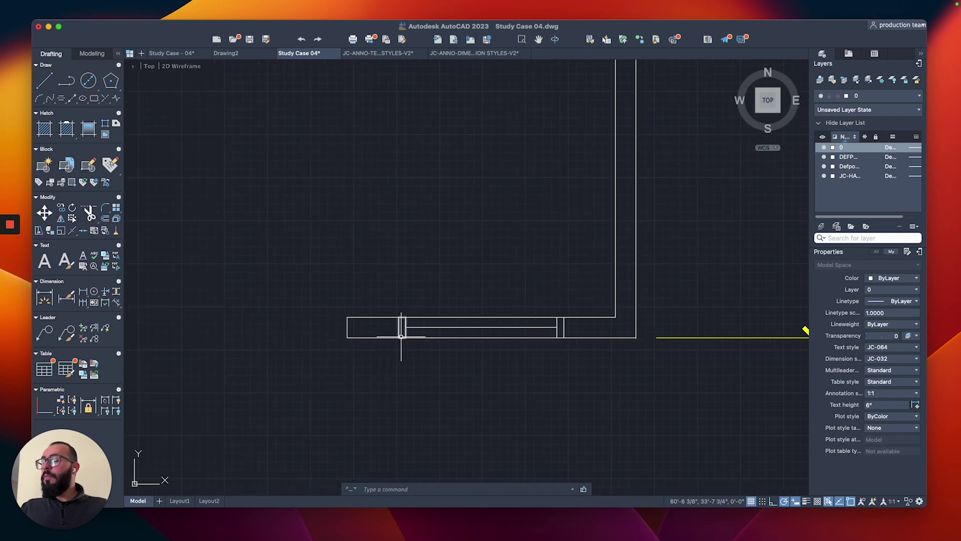
scroll(397, 328, "up", 1)
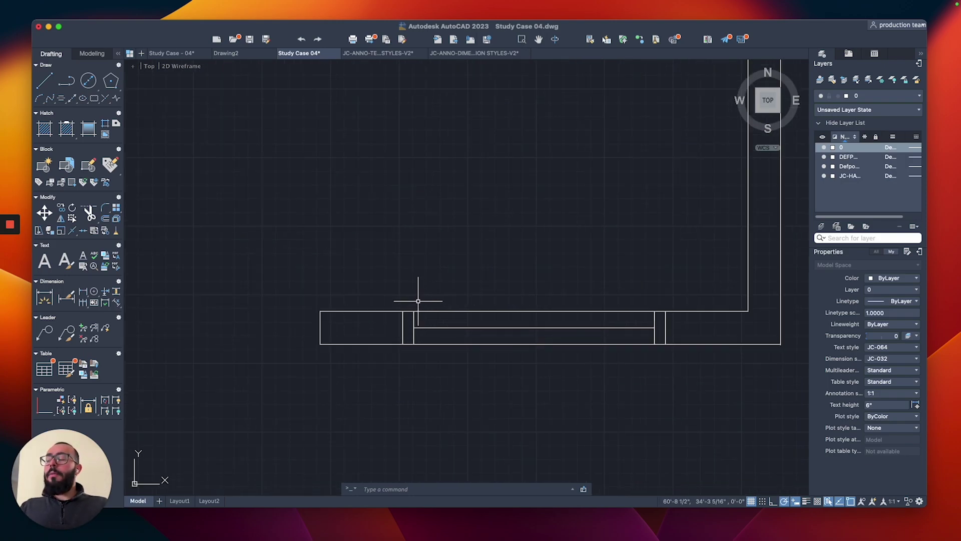
mouse_move(512, 308)
middle_mouse_down()
mouse_move(474, 281)
mouse_move(470, 316)
middle_mouse_up()
scroll(498, 294, "up", 2)
left_click(467, 315)
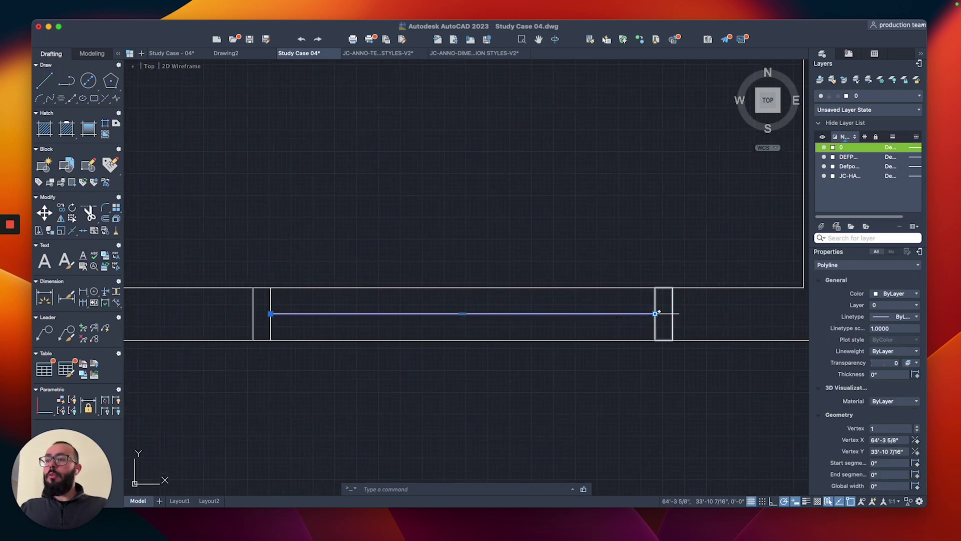
left_click(655, 313)
left_click(463, 314)
key("Escape")
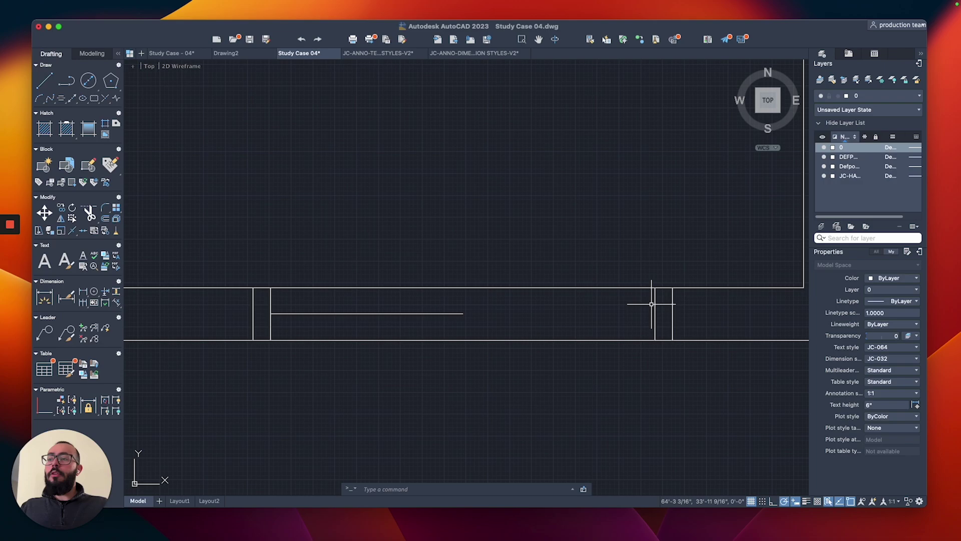
Copy the right frame rectangle to the middle of the window, with its left side at the centre line's endpoint.
left_click(655, 303)
type("co")
key("Return")
left_click(654, 314)
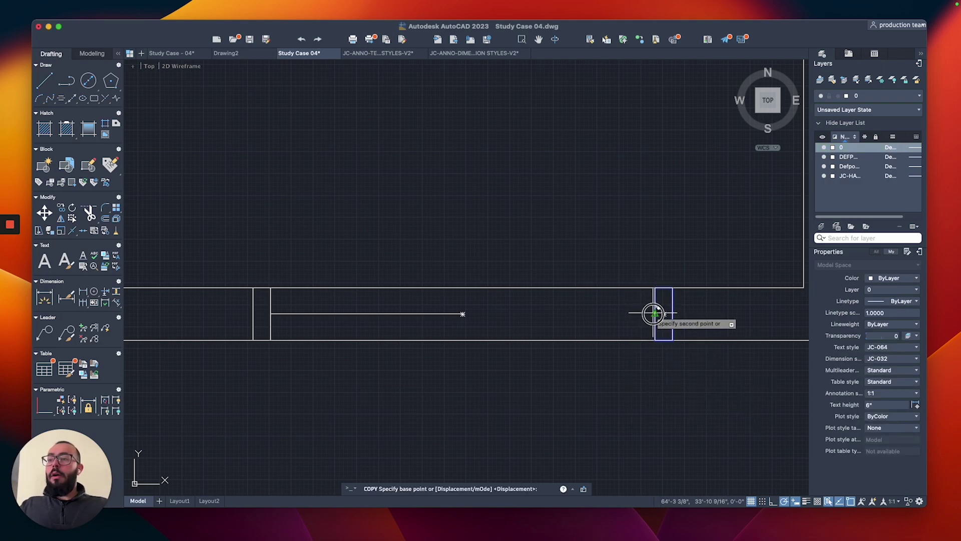
left_click(463, 314)
key("Escape")
Pull the centre line's right endpoint back to the left, short of the middle frame rectangle.
left_click(452, 314)
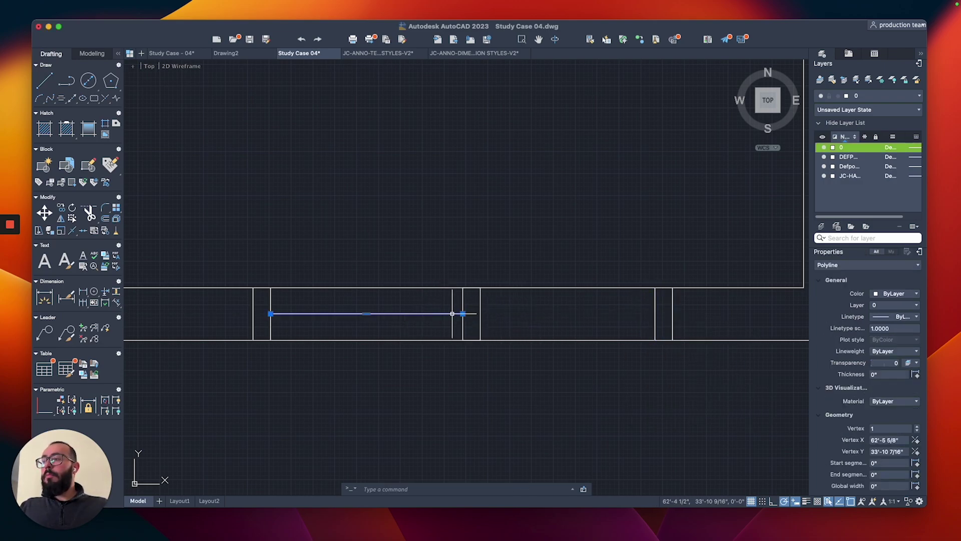
mouse_move(463, 314)
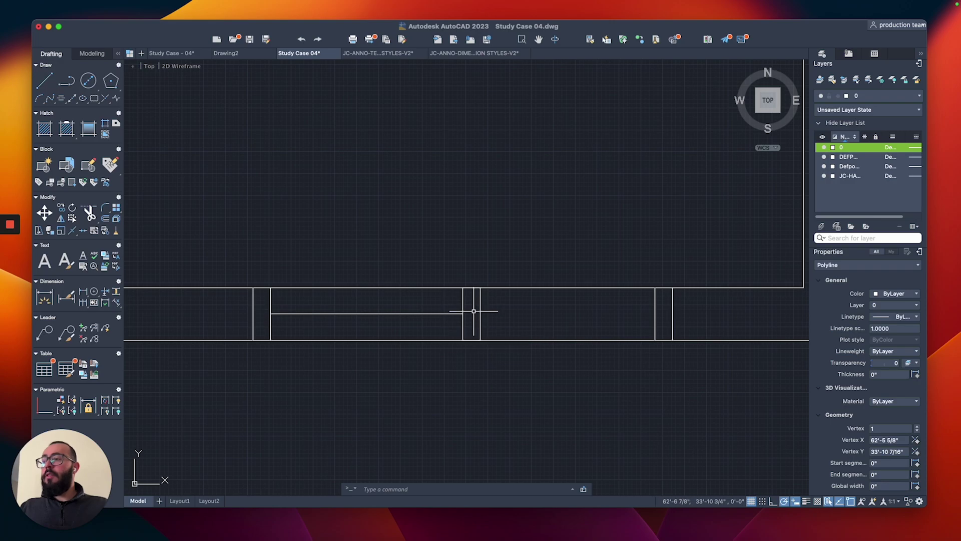
left_click(463, 314)
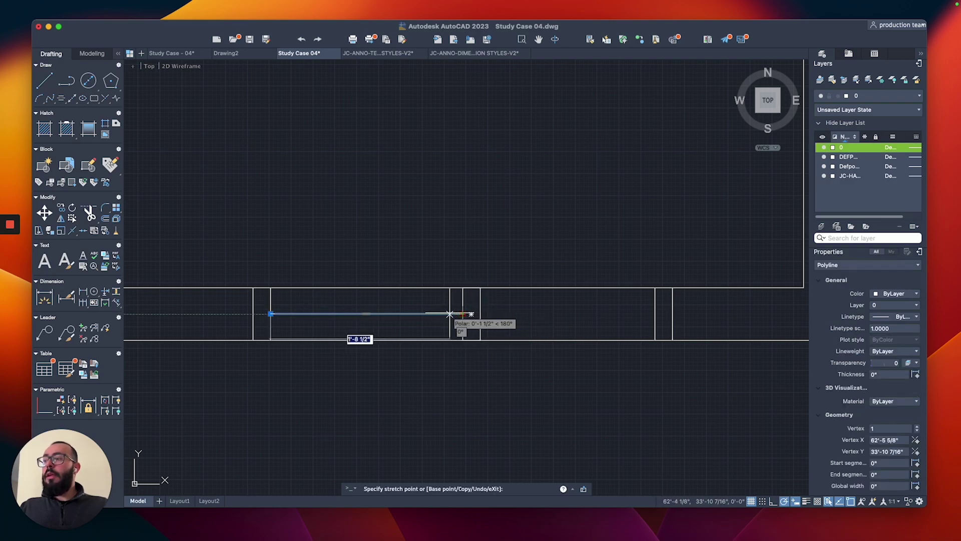
left_click(443, 314)
key("Escape")
Copy the middle frame rectangle directly against its own left side to form a double mullion.
left_click(462, 307)
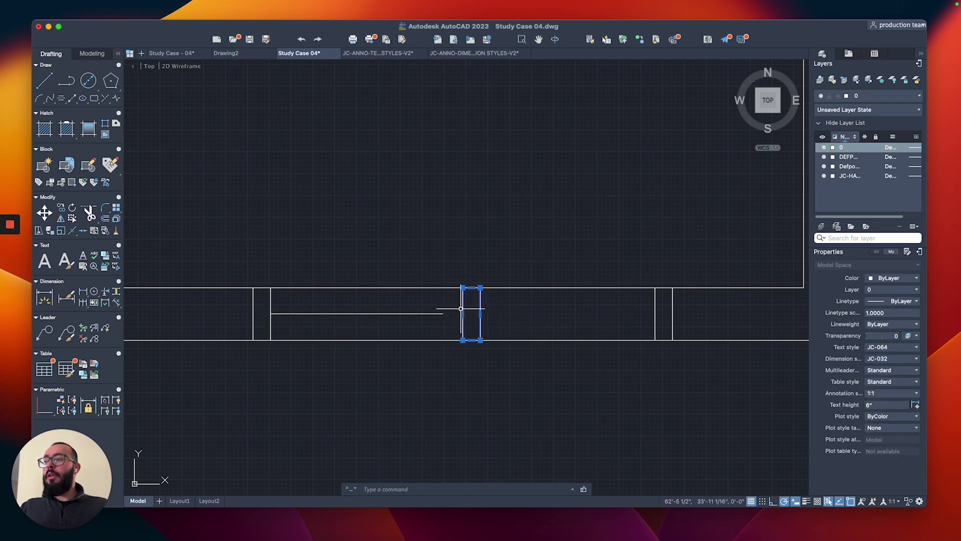
type("co")
key("Return")
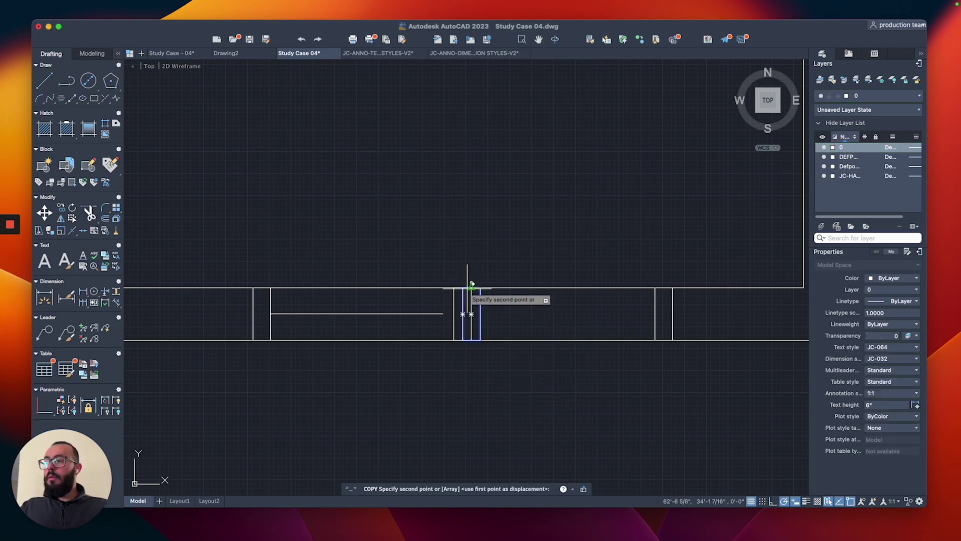
scroll(439, 306, "up", 2)
key("Escape")
Extend the glass line's right endpoint to the left side of the double mullion.
left_click(438, 309)
left_click(428, 332)
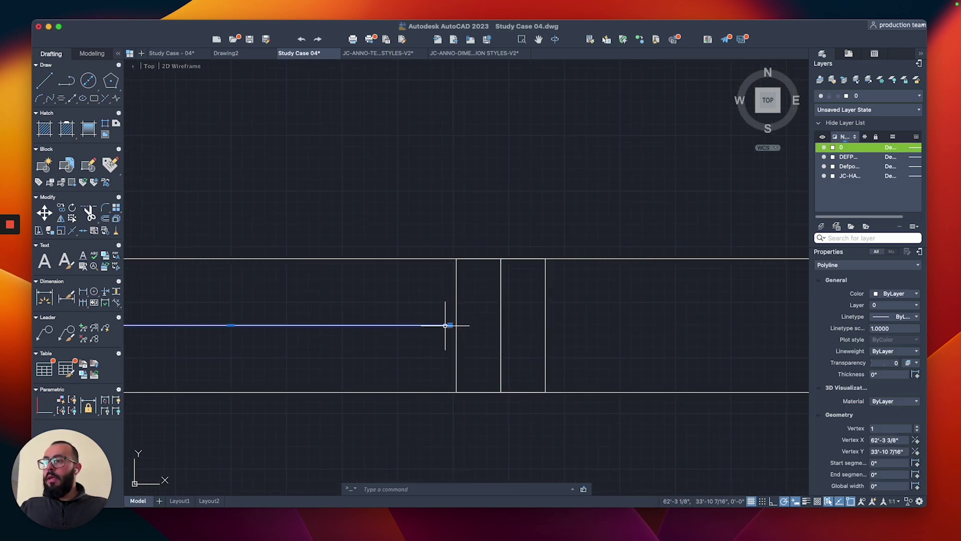
left_click(449, 324)
left_click(456, 325)
scroll(422, 301, "down", 4)
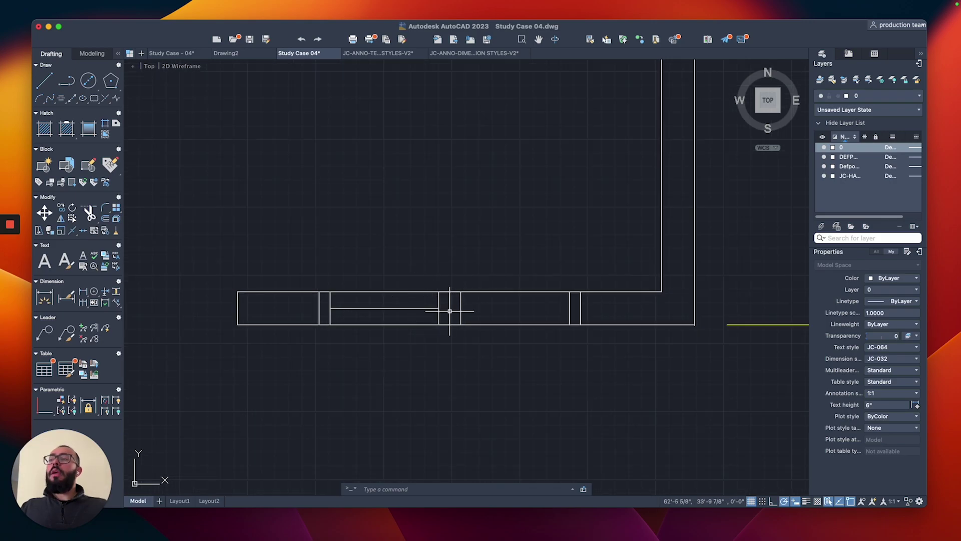
Mirror the left glass line about the vertical axis through the window's middle, keeping the original.
left_click(434, 304)
left_click(426, 315)
scroll(457, 290, "up", 2)
type("mi")
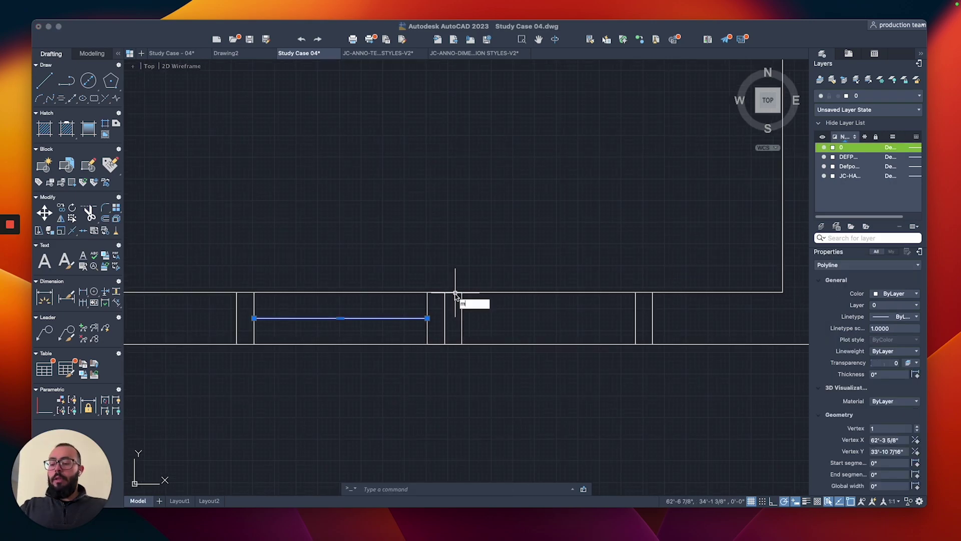
key("Return")
left_click(449, 292)
left_click(448, 274)
key("Return")
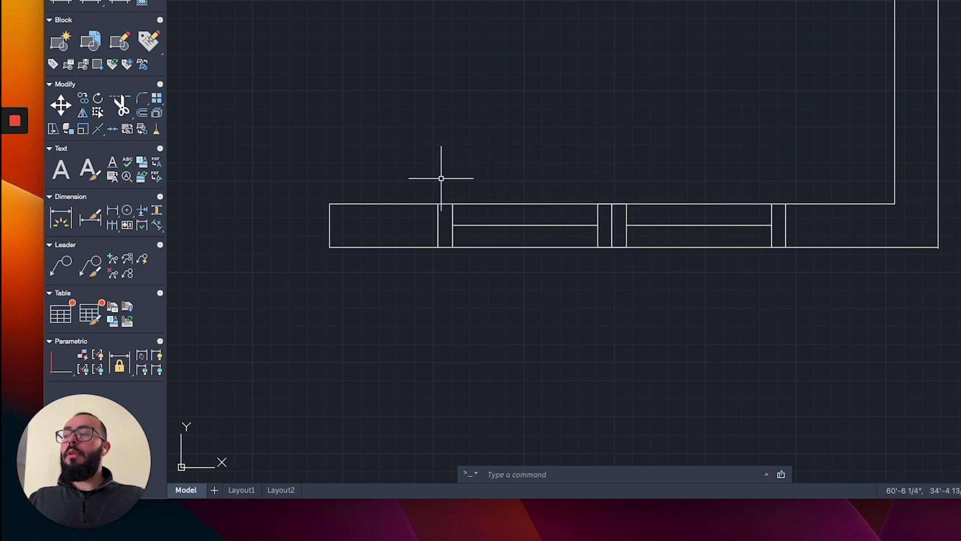
Delete the whole detailed window, including frames, mullions and glass lines, from the opening.
type("e")
key("Escape")
left_click(424, 167)
left_click(800, 302)
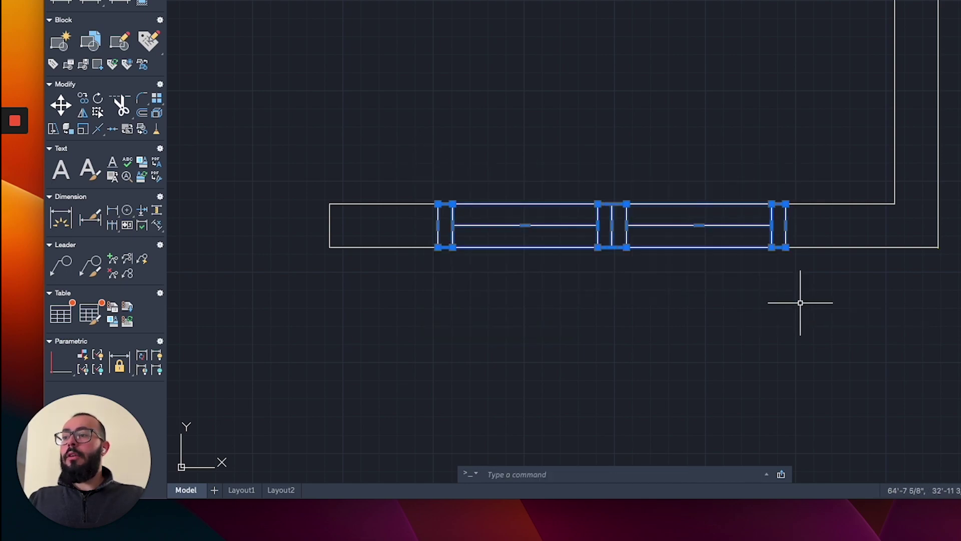
key("Delete")
Draw a single rectangle across the emptied window opening between the two wall ends.
type("rec")
key("Return")
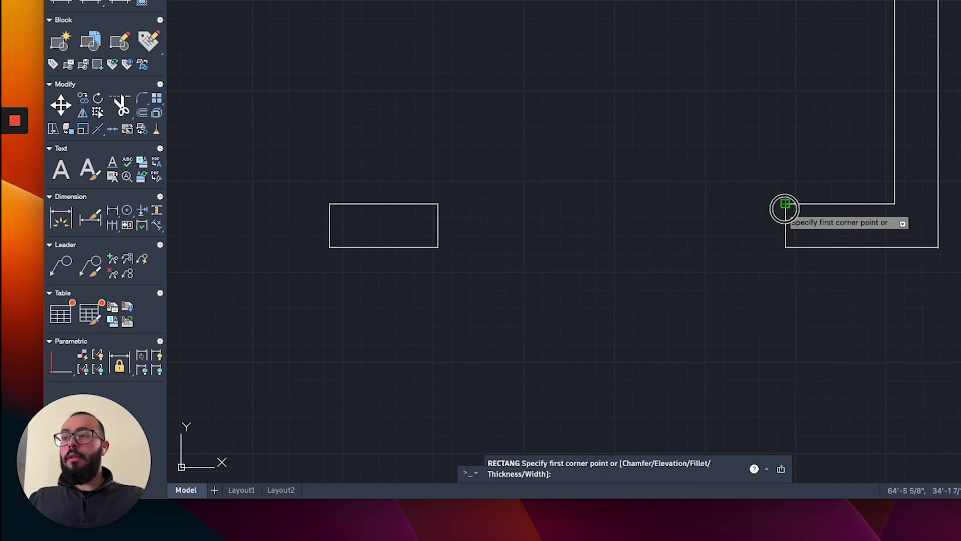
left_click(785, 204)
left_click(438, 247)
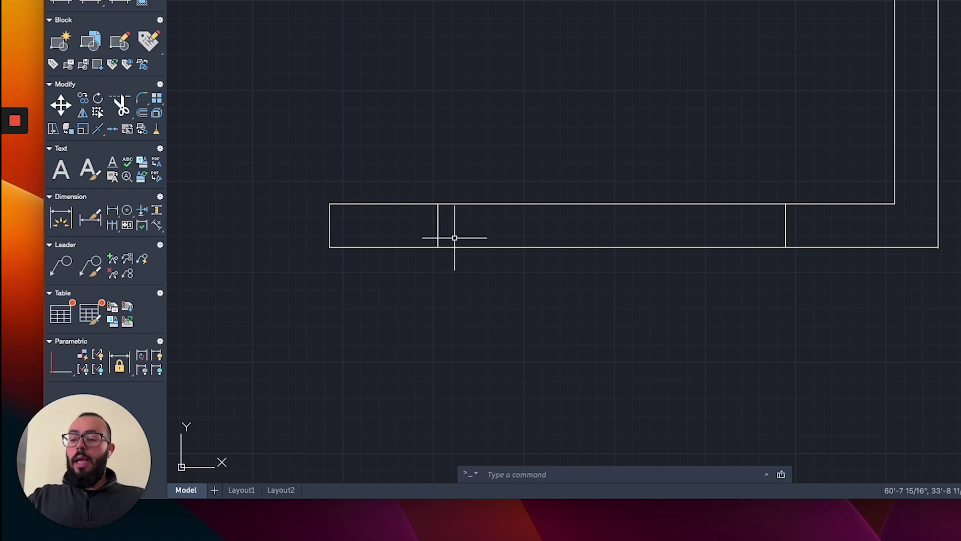
Draw a polyline through the new window rectangle's centre between the midpoints of its short sides.
type("pl")
key("Return")
left_click(438, 225)
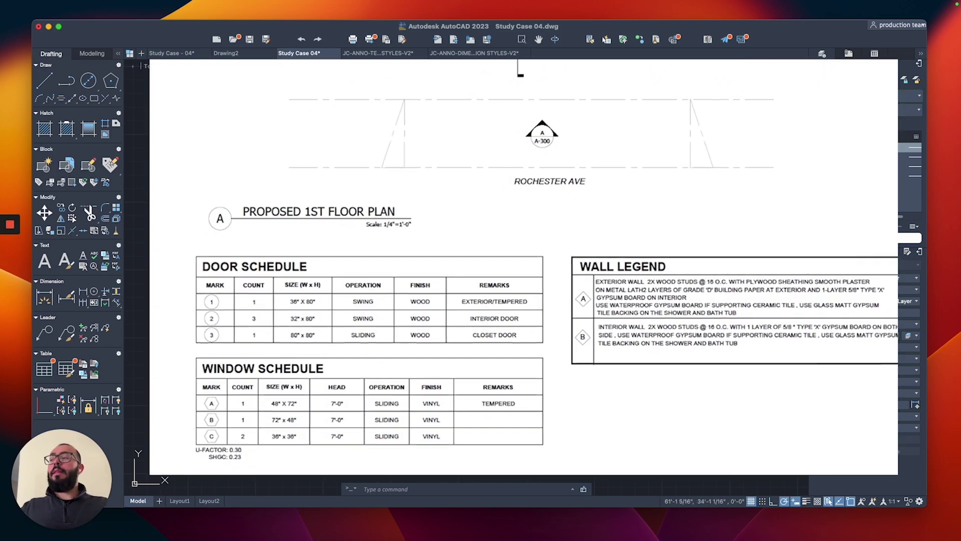
key("Escape")
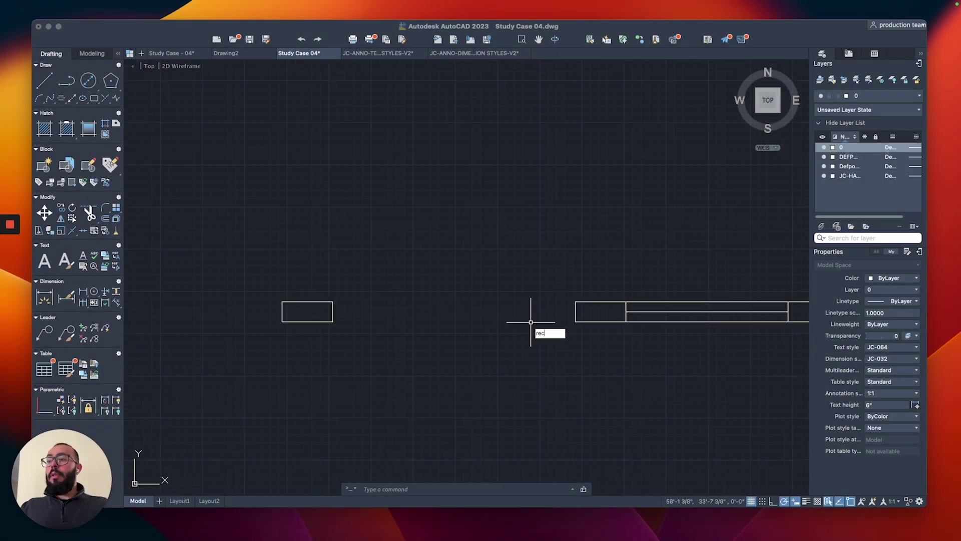
Draw a window rectangle across the middle opening of the Living Room's lower wall, with a centre polyline between its short sides.
key("Return")
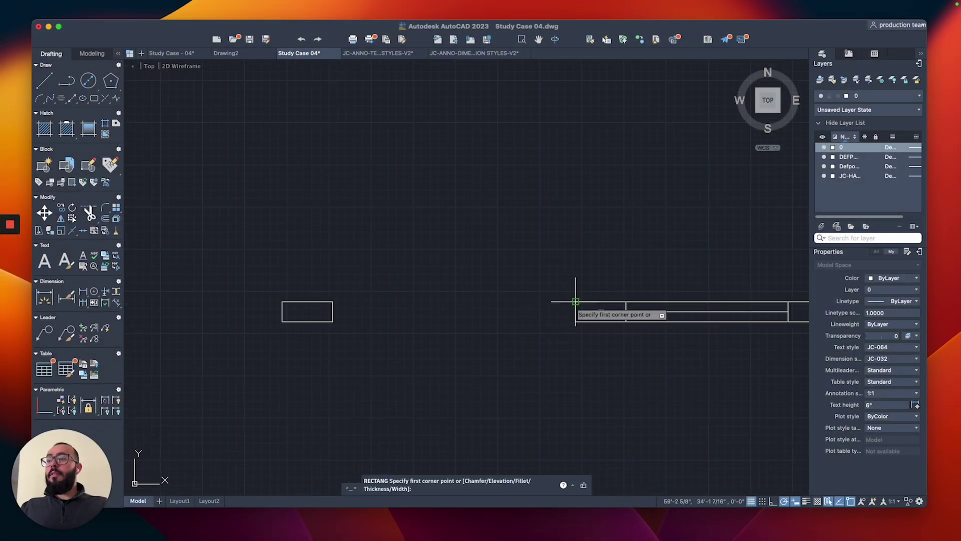
left_click(575, 302)
left_click(333, 322)
middle_click_drag(420, 318, 461, 325)
type("pl")
key("Return")
left_click(616, 316)
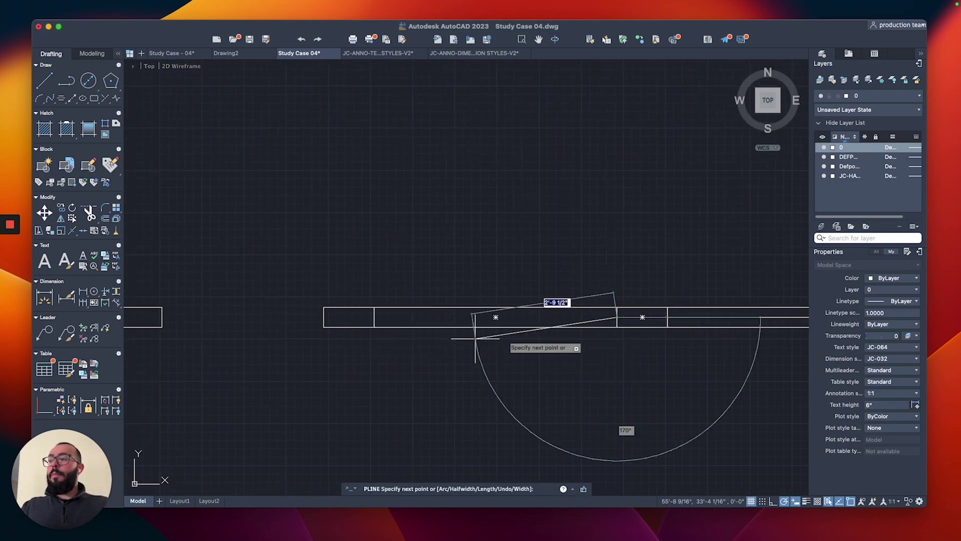
left_click(374, 317)
key("Return")
Draw a window rectangle across the leftmost opening of the Living Room's lower wall, from wall end to wall end.
middle_click_drag(263, 331, 400, 327)
type("rec")
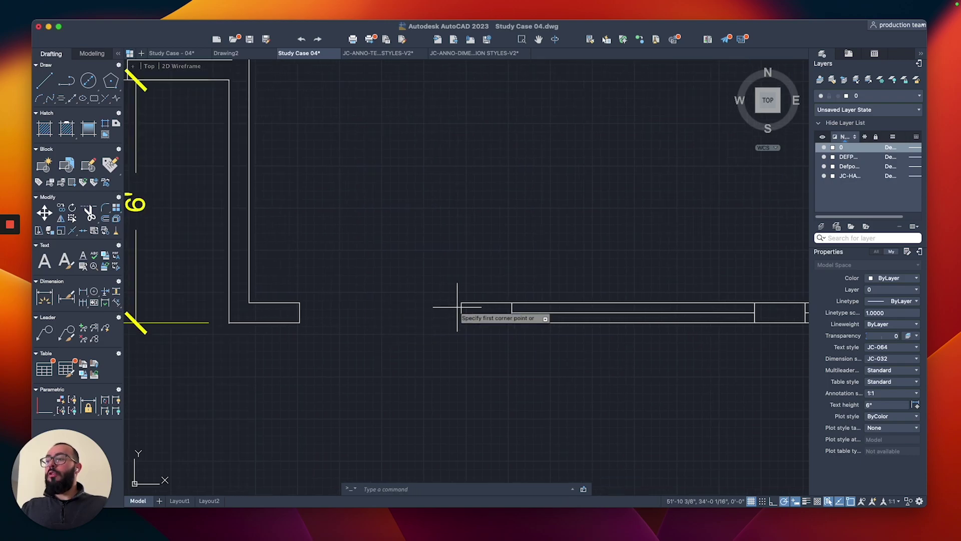
key("Return")
left_click(461, 302)
left_click(300, 322)
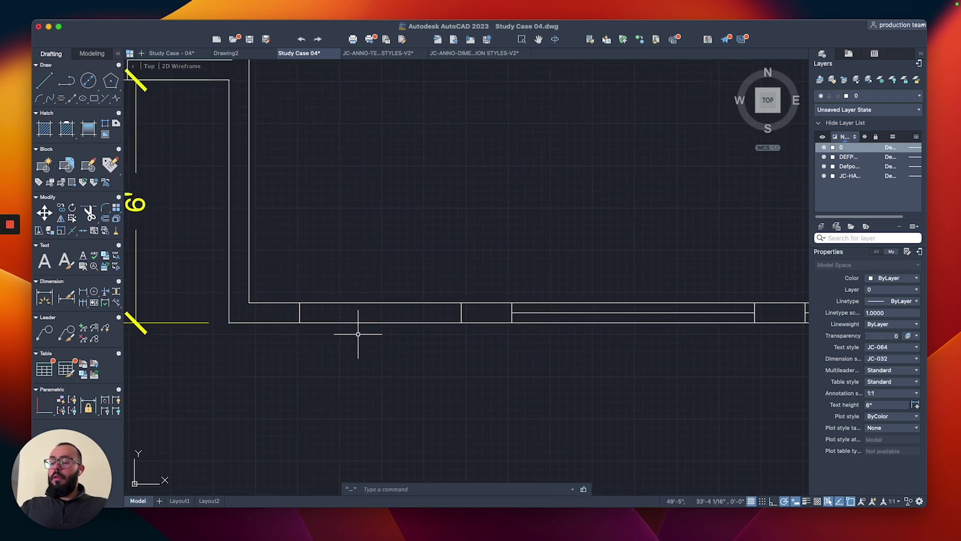
Draw a centre polyline through the leftmost Living Room window between the midpoints of its short sides.
type("pl")
key("Return")
left_click(461, 312)
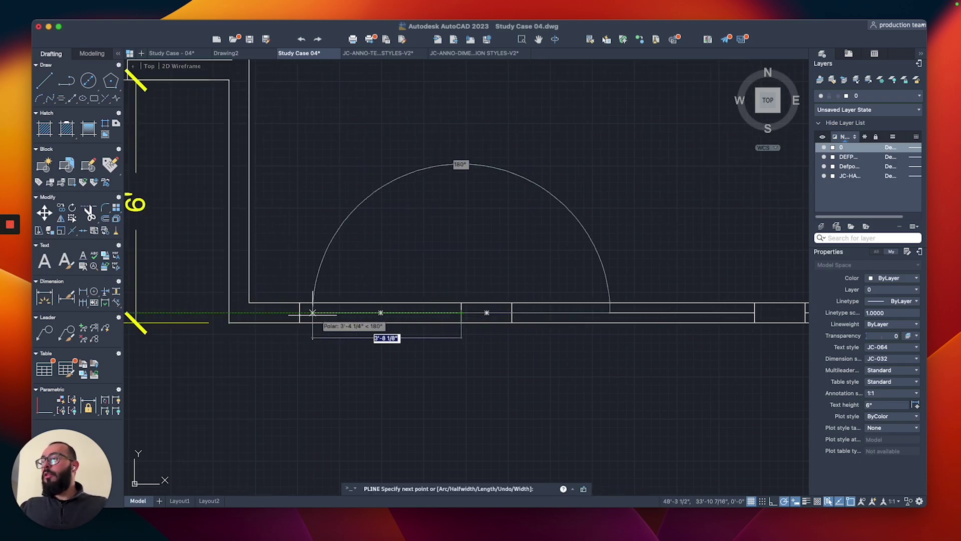
left_click(300, 312)
key("Return")
Draw a window rectangle across the lower opening in the 2-Car Garage's left exterior wall.
scroll(315, 283, "down", 6)
middle_click_drag(296, 280, 461, 311)
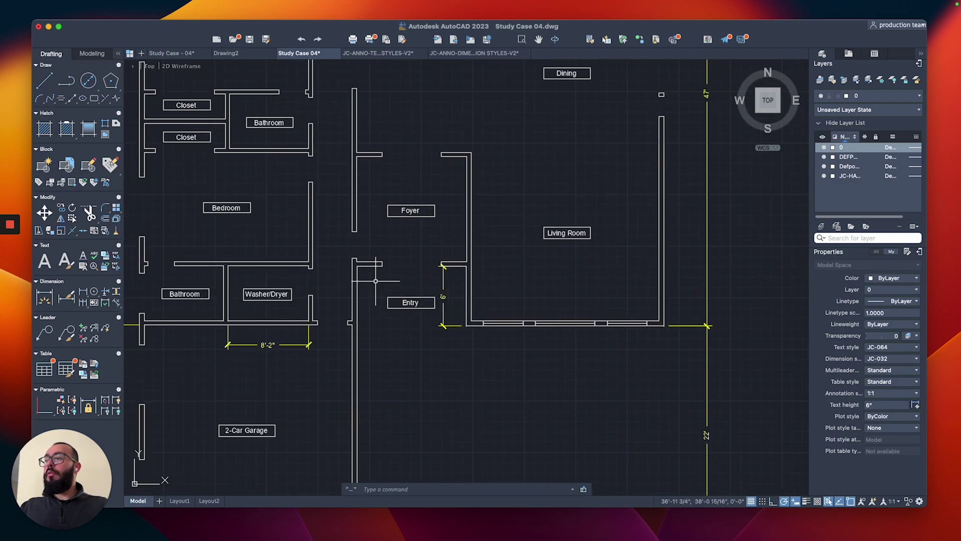
middle_click_drag(376, 281, 499, 239)
middle_click_drag(489, 296, 492, 213)
middle_click_drag(191, 391, 262, 380)
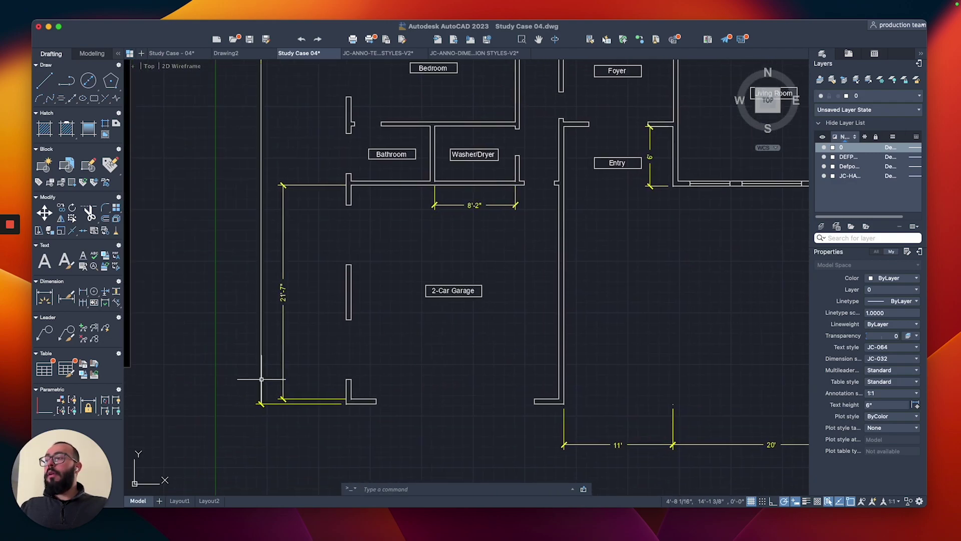
scroll(271, 376, "up", 1)
scroll(375, 357, "up", 1)
type("rec")
key("Return")
left_click(415, 245)
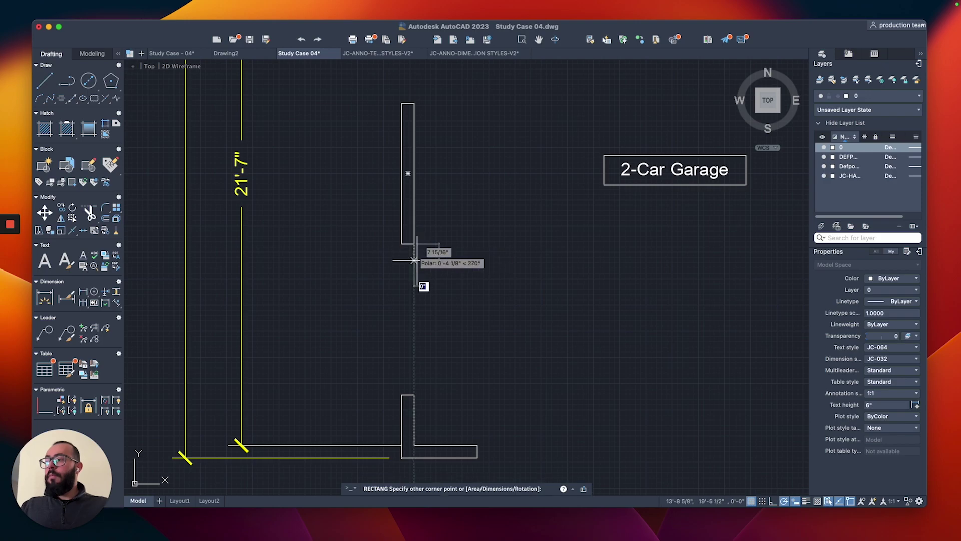
left_click(401, 395)
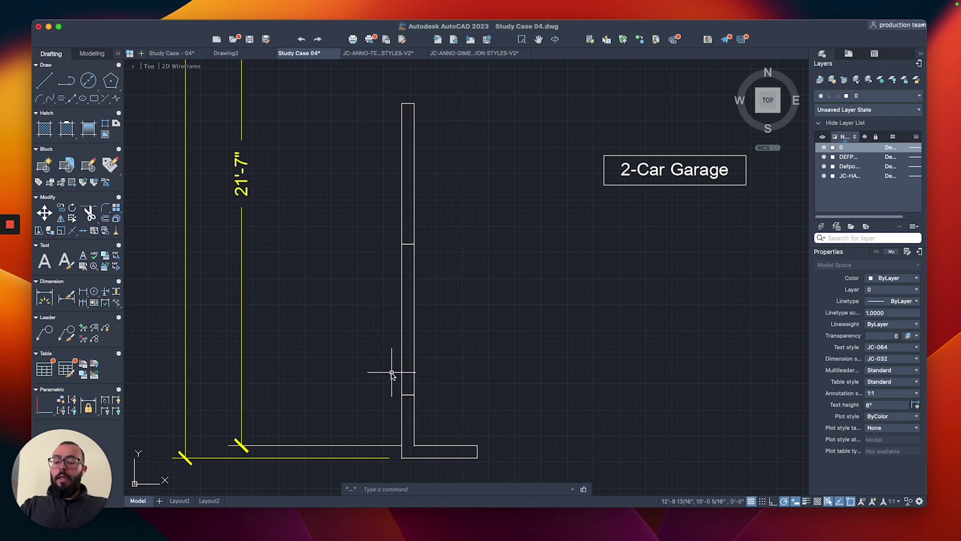
Draw a vertical centre polyline through the garage's lower window between the midpoints of its short sides.
type("pl")
key("Return")
left_click(408, 245)
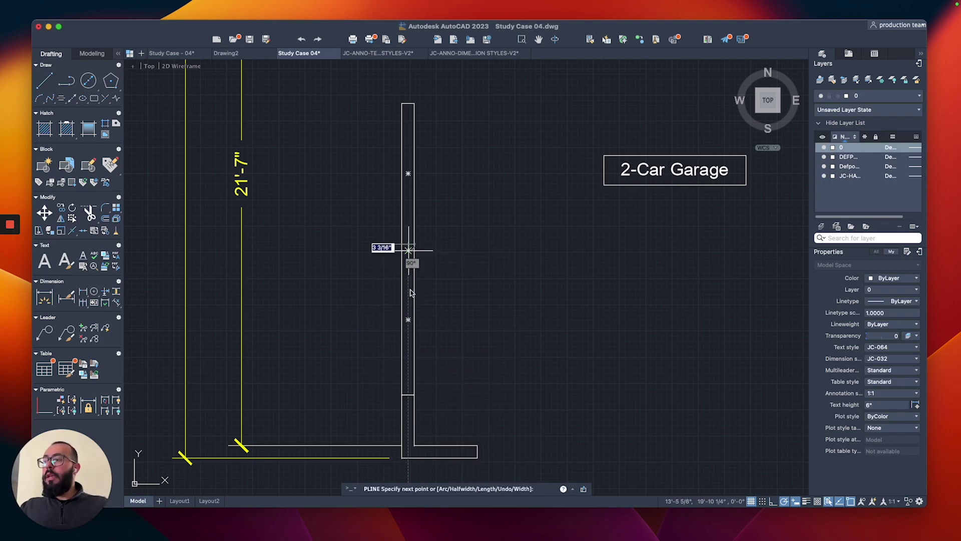
left_click(408, 395)
key("Return")
Draw a window rectangle across the upper opening in the 2-Car Garage's left exterior wall.
scroll(389, 335, "down", 2)
middle_click_drag(401, 216, 404, 266)
scroll(403, 266, "up", 2)
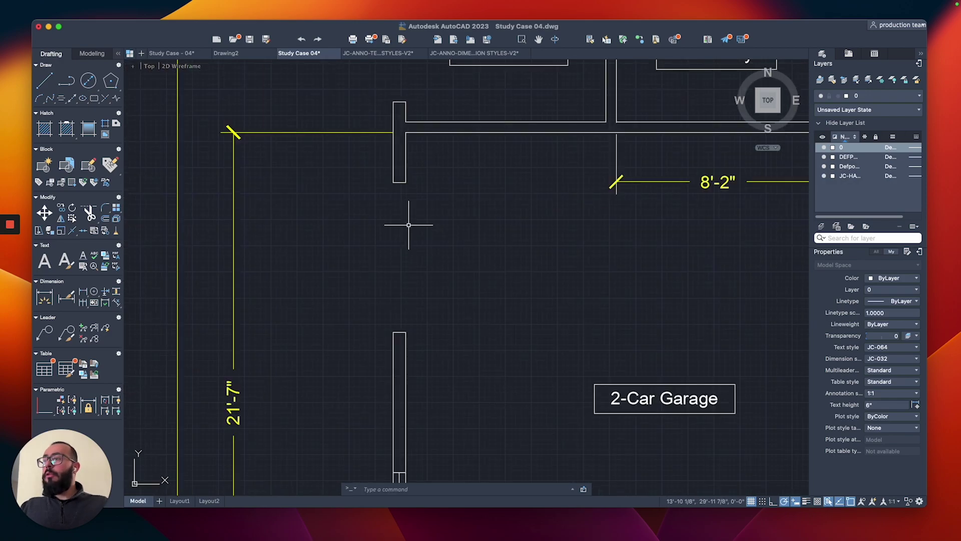
type("rec")
key("Return")
left_click(406, 183)
left_click(392, 332)
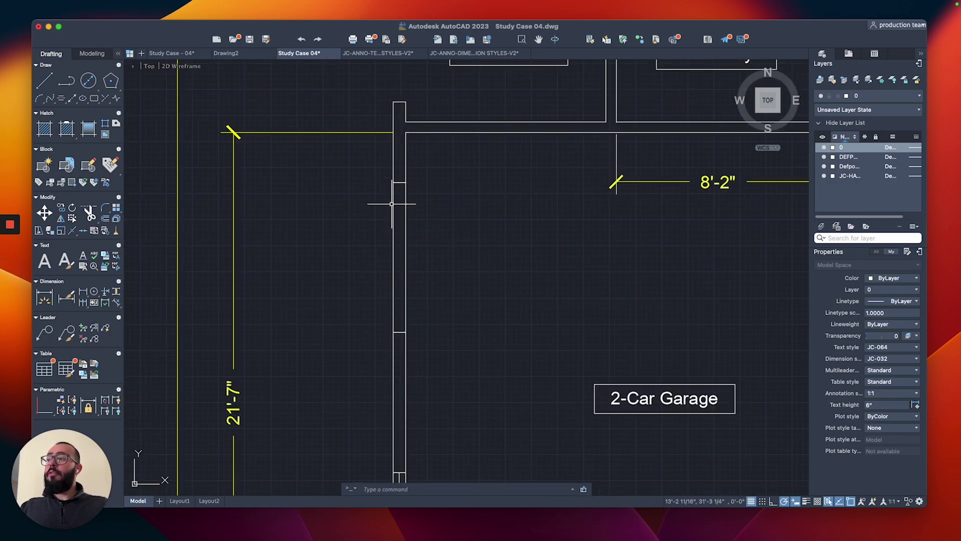
Draw a vertical centre polyline through the garage's upper window between the midpoints of its short sides.
type("pl")
key("Return")
left_click(399, 183)
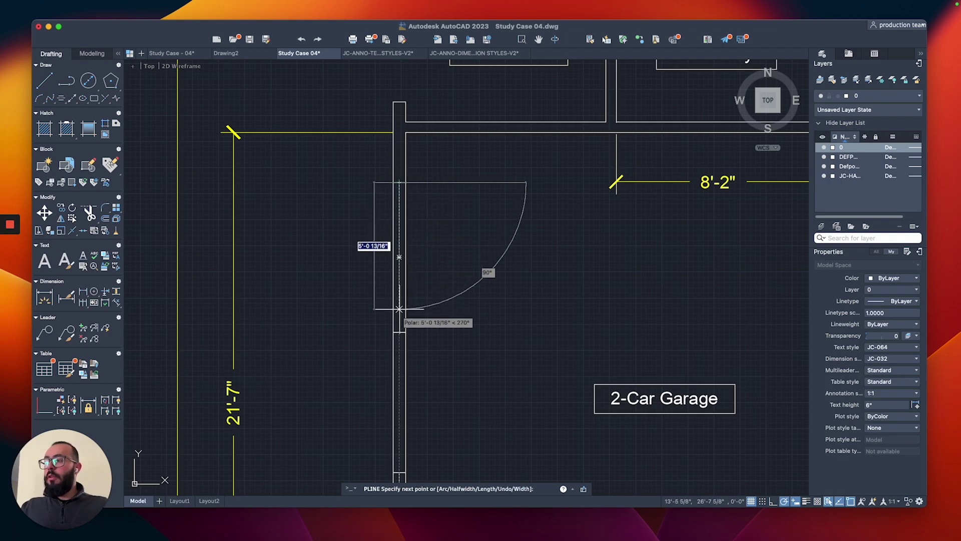
left_click(399, 332)
key("Return")
Draw a window rectangle in the left exterior wall opening beside the lower Bathroom.
scroll(356, 260, "down", 2)
scroll(356, 176, "up", 1)
type("rec")
key("Return")
left_click(397, 232)
middle_click_drag(393, 126, 401, 317)
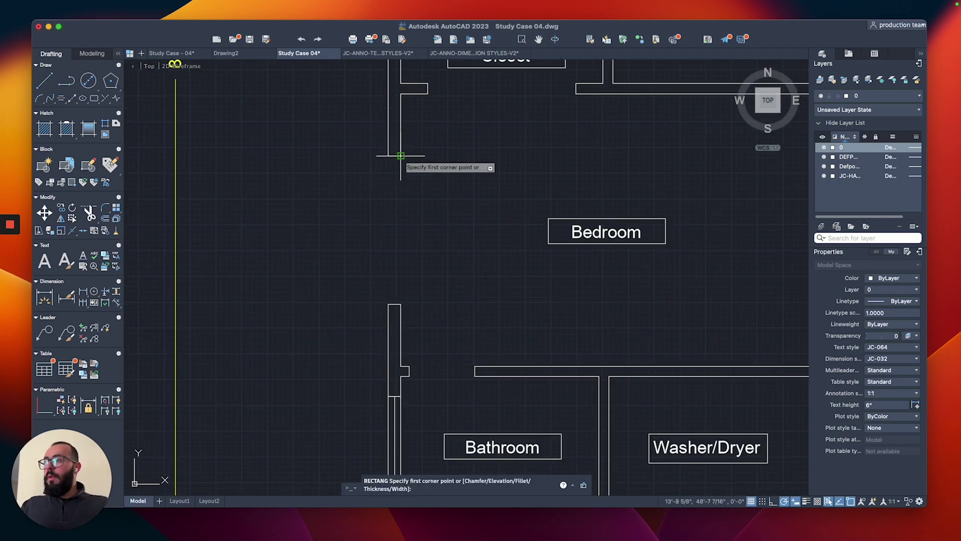
Draw a window rectangle across the lower Bedroom's opening in the left exterior wall.
left_click(400, 156)
left_click(388, 304)
scroll(413, 440, "down", 3)
Draw a window rectangle across the next Bedroom opening further up the left exterior wall.
scroll(415, 156, "up", 3)
type("rec")
key("Return")
left_click(389, 311)
left_click(402, 164)
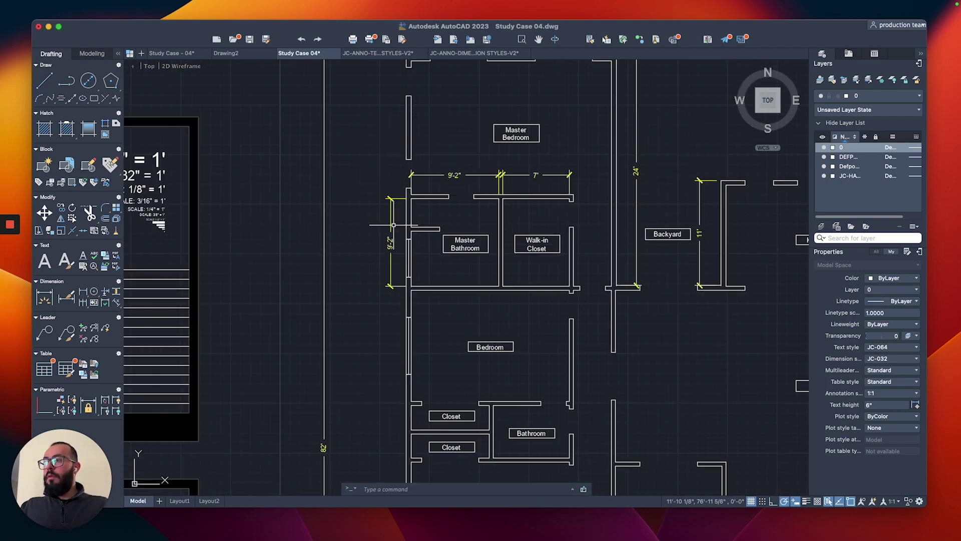
Draw horizontal centre polylines through the windows in the Kitchen's upper exterior wall.
scroll(408, 188, "up", 4)
scroll(422, 208, "down", 2)
scroll(534, 282, "down", 3)
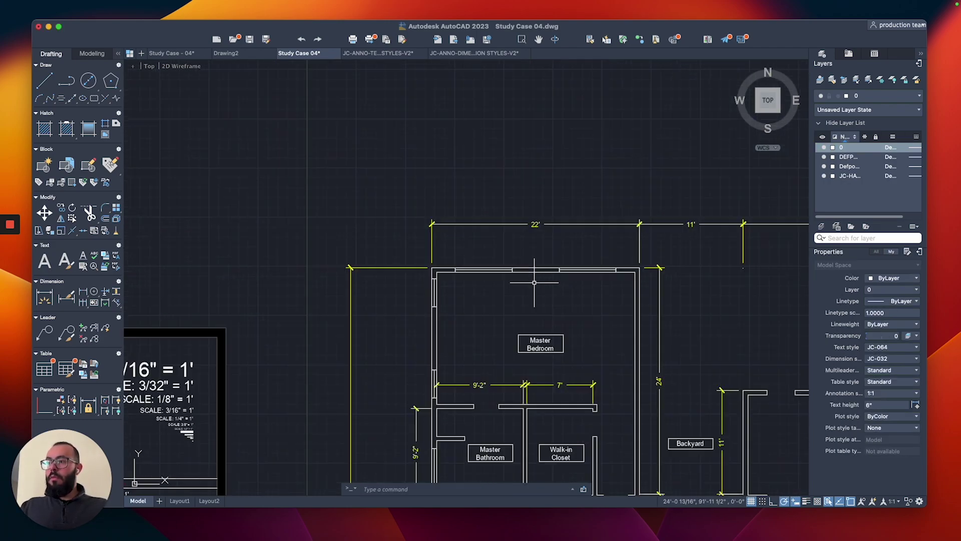
scroll(660, 296, "up", 3)
type("pl")
left_click(660, 296)
left_click(290, 279)
left_click(573, 300)
Draw a window rectangle in the right exterior wall between the Kitchen-side wall end and the short wall block beside Dining.
type("rec")
key("Return")
left_click(517, 259)
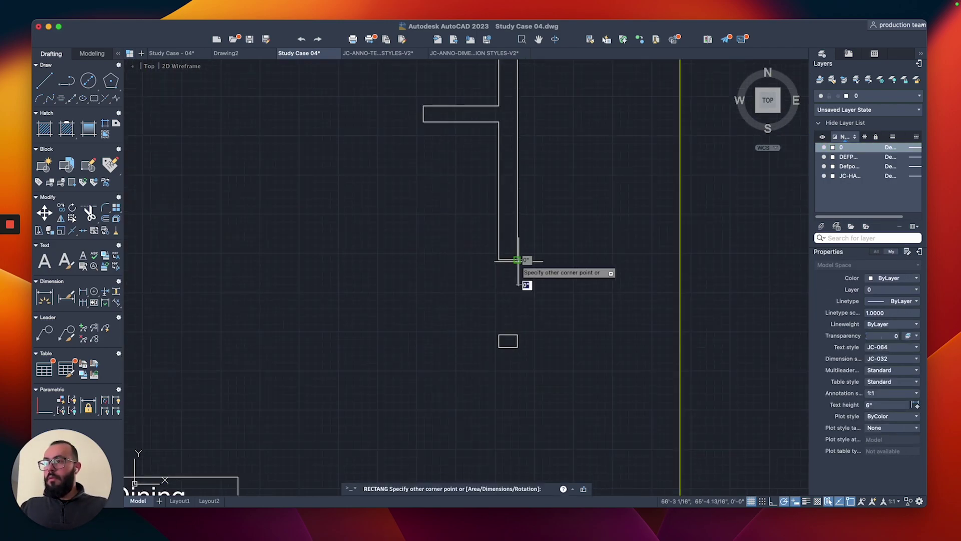
left_click(499, 335)
Draw a window rectangle in the right exterior wall between the lower short wall block and the Living Room wall end.
middle_click_drag(515, 455, 481, 149)
key("Return")
left_click(483, 281)
left_click(464, 355)
Add a horizontal linear dimension across the door opening between Foyer and Entry, placed above the opening.
scroll(464, 356, "down", 5)
middle_click_drag(407, 417, 563, 369)
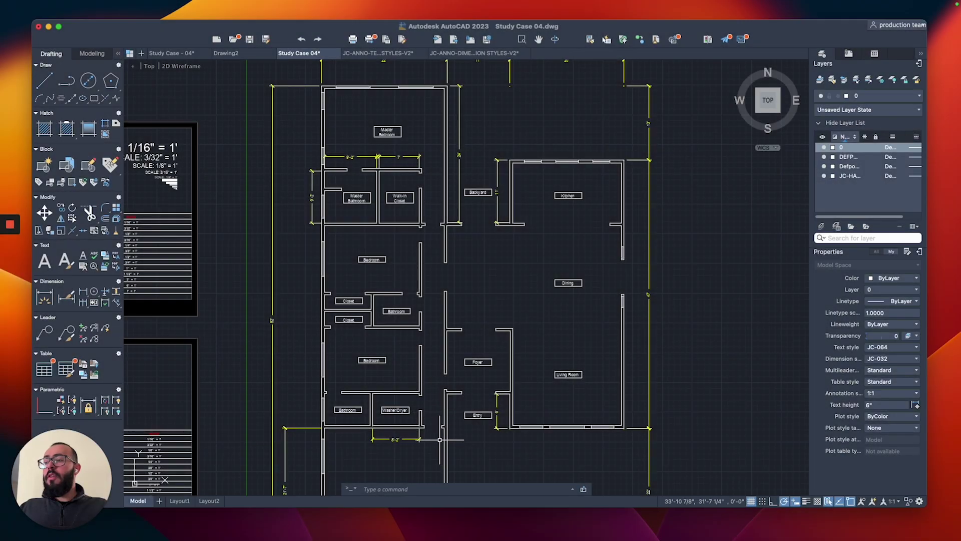
scroll(440, 439, "up", 4)
middle_click_drag(508, 328, 444, 348)
scroll(569, 324, "up", 2)
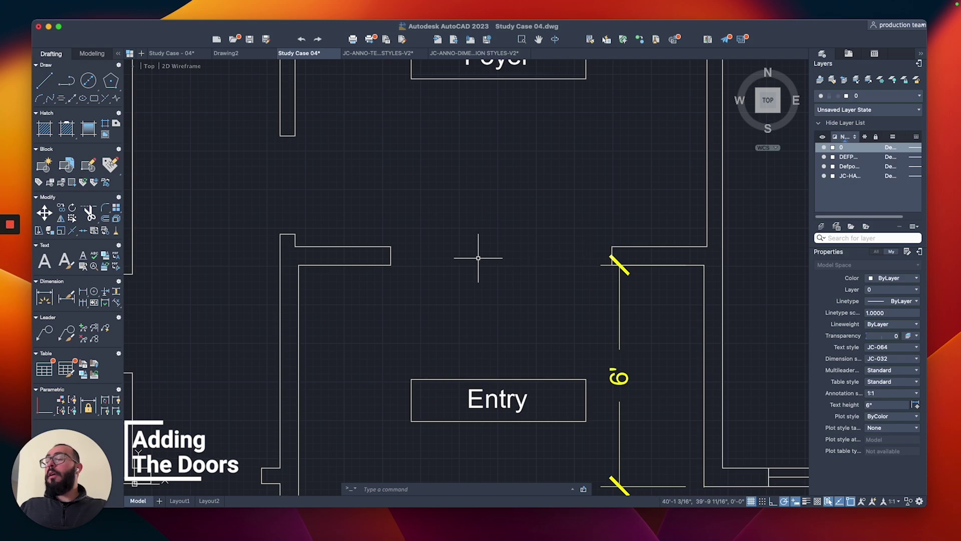
middle_click_drag(478, 260, 492, 284)
type("dli")
key("Return")
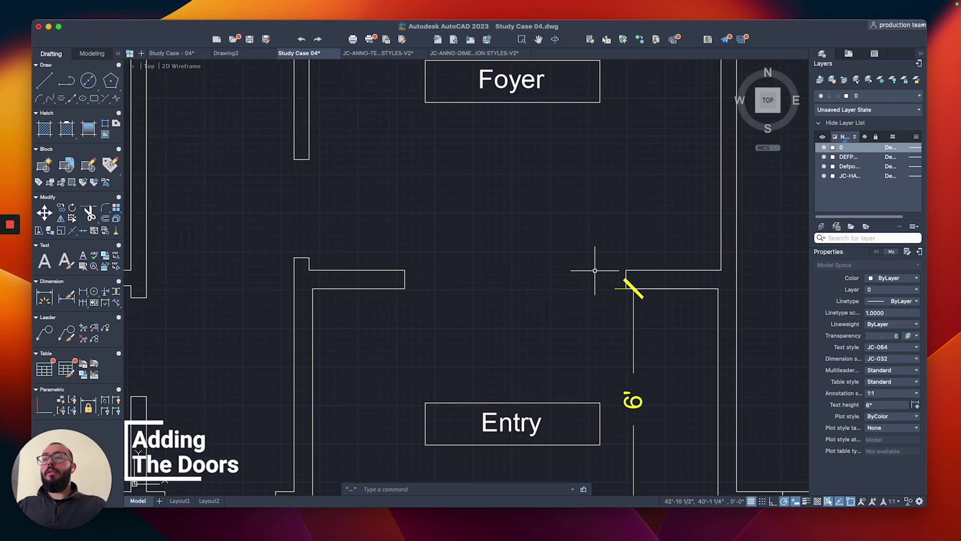
left_click(626, 270)
left_click(409, 271)
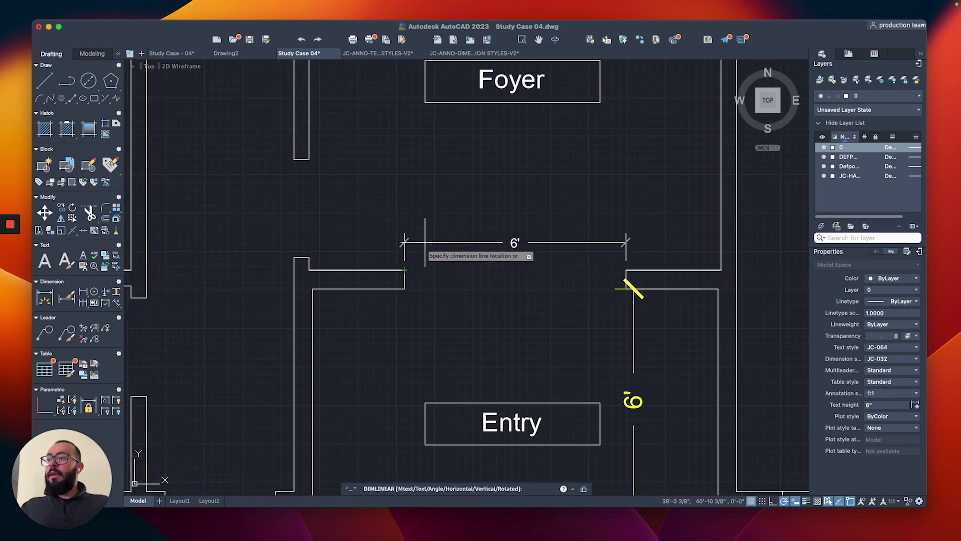
left_click(440, 221)
Start a door-leaf polyline at the lower corner of the Entry opening's left wall end and run it 3' straight down.
scroll(472, 275, "up", 2)
middle_click_drag(472, 275, 455, 262)
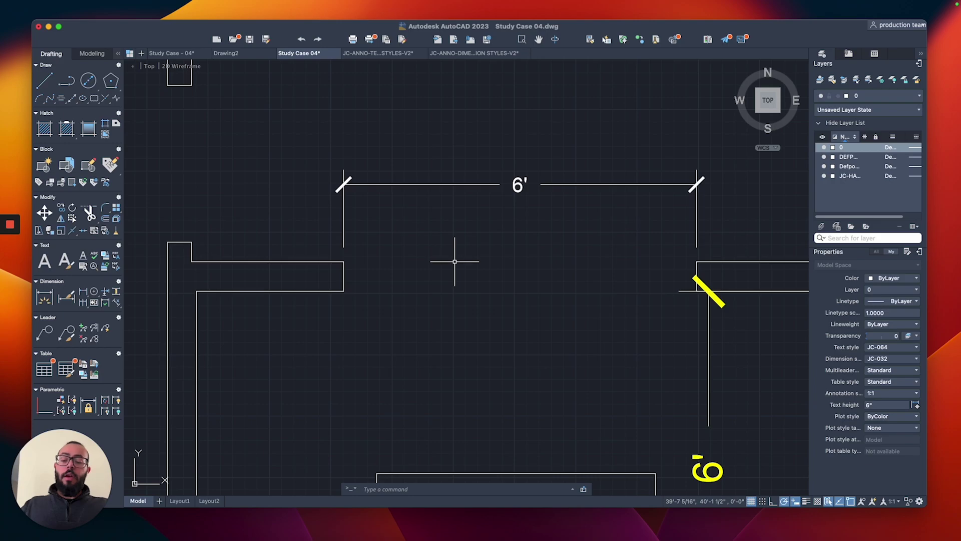
type("pl")
key("Return")
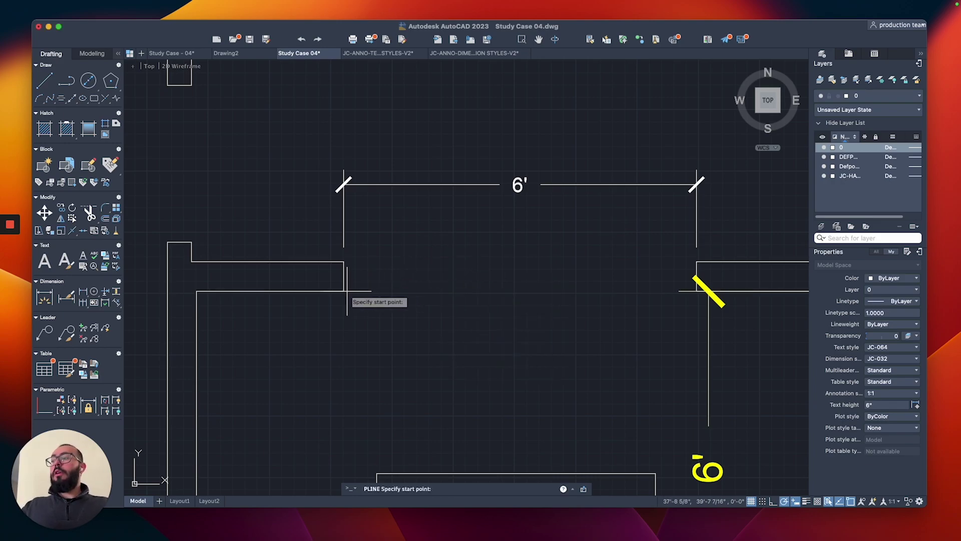
left_click(343, 291)
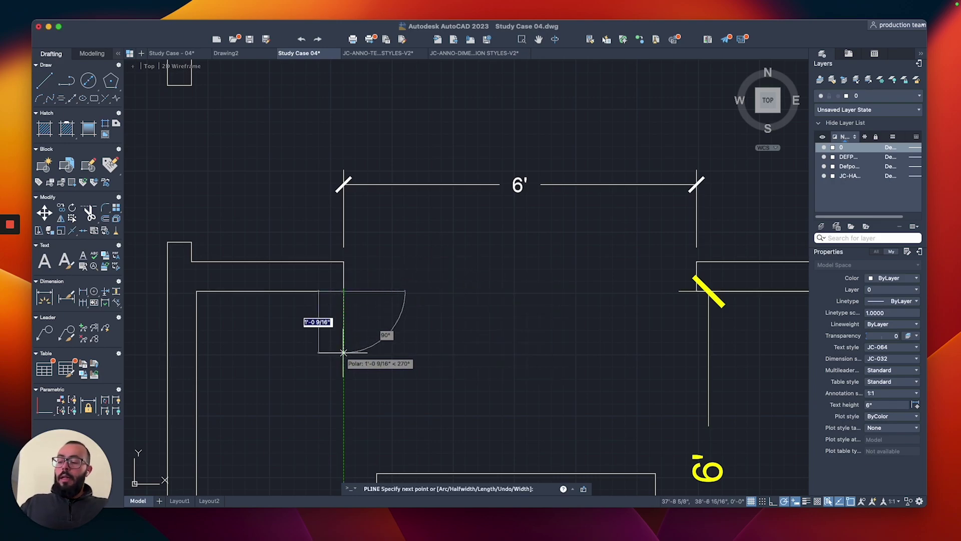
type("3'")
key("Return")
Complete the door leaf with a 2" end to the right and a side back up to the wall line, closing the polyline.
scroll(376, 404, "down", 5)
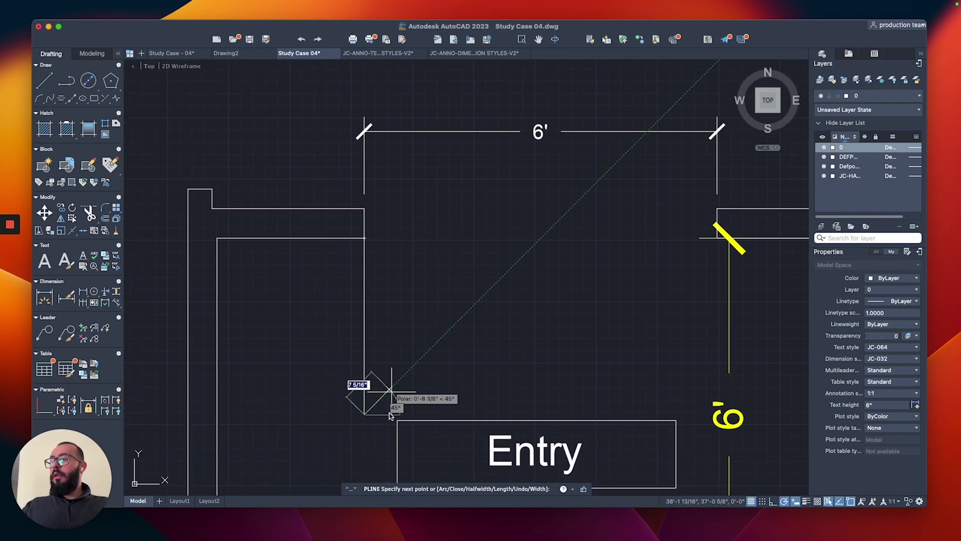
type("2")
key("Return")
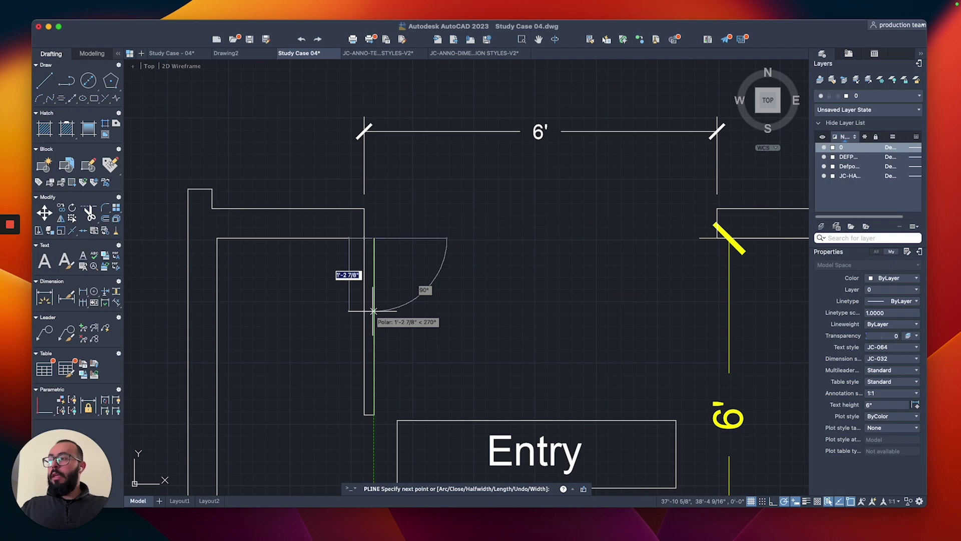
scroll(375, 221, "up", 4)
scroll(360, 243, "down", 3)
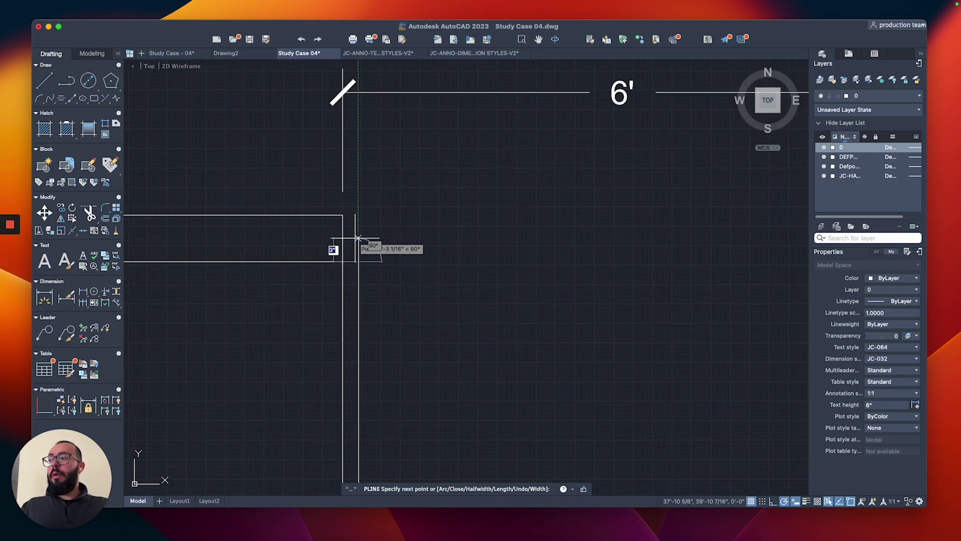
type("c")
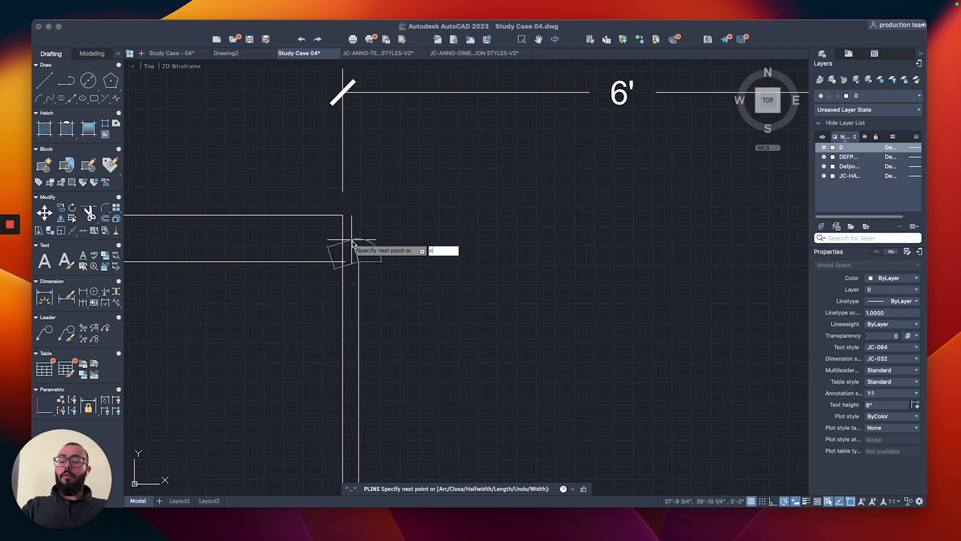
key("Return")
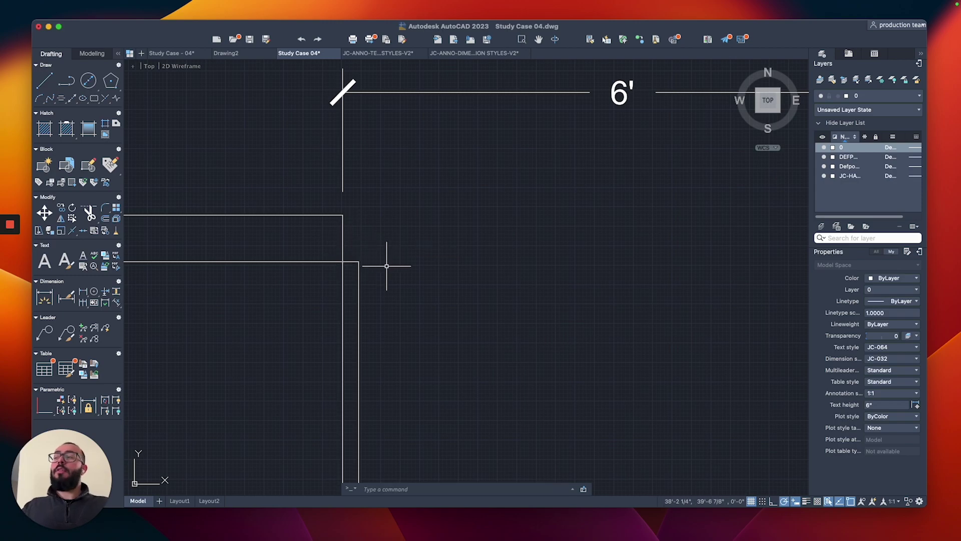
Draw a door-swing circle centred on the leaf's upper left corner with its radius reaching the leaf's lower left corner.
scroll(386, 266, "down", 3)
scroll(386, 266, "up", 2)
middle_click_drag(392, 281, 424, 236)
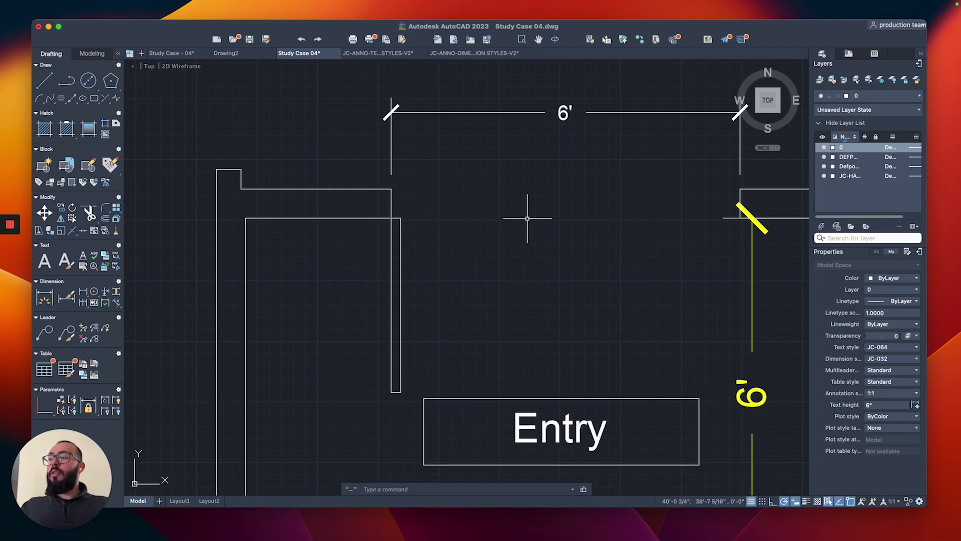
type("c")
key("Return")
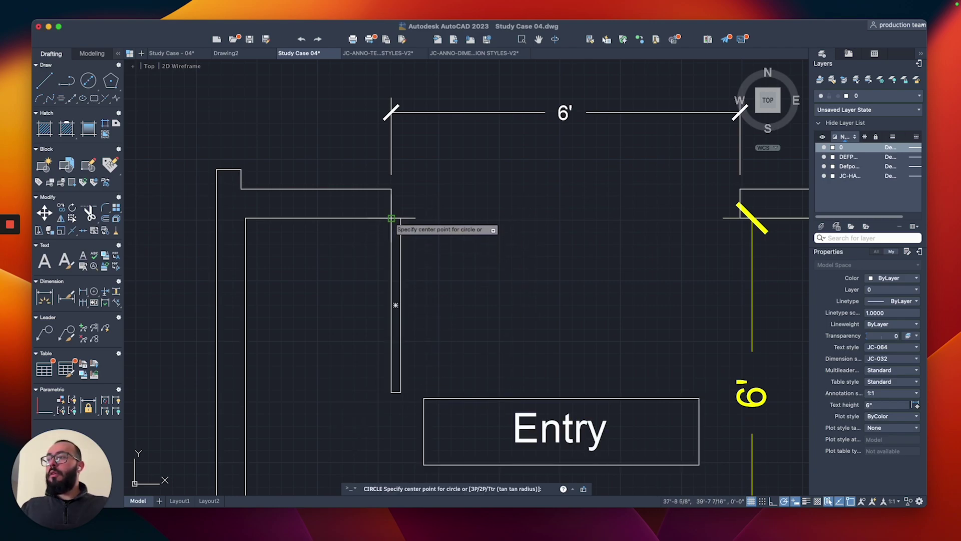
left_click(391, 217)
left_click(391, 392)
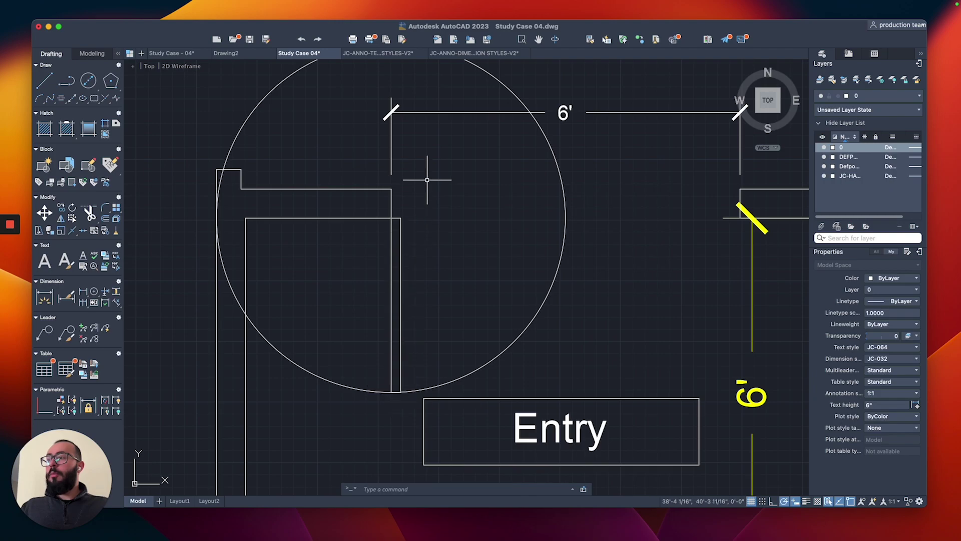
Draw a horizontal polyline about 5 3/4" long from the circle's right quadrant towards its centre.
type("pl")
key("Return")
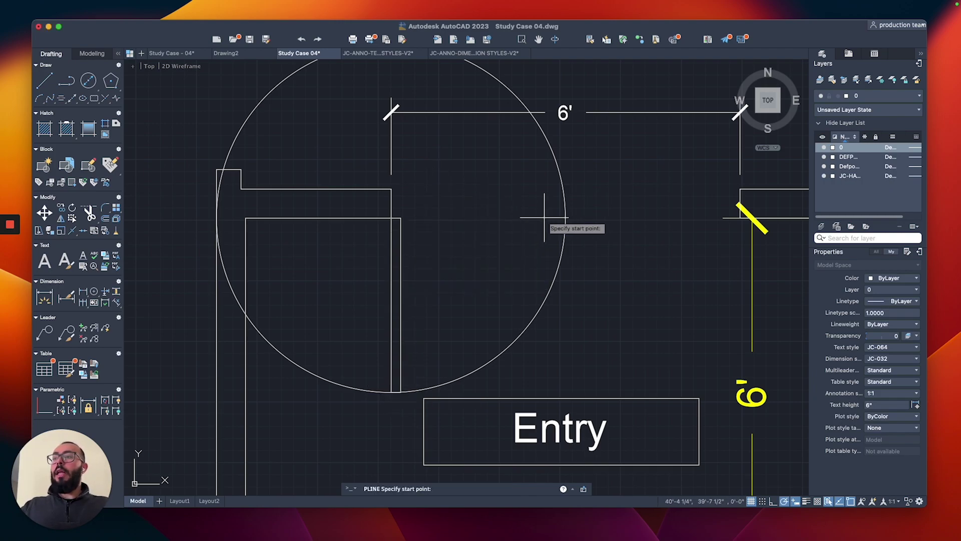
left_click(565, 218)
left_click(537, 218)
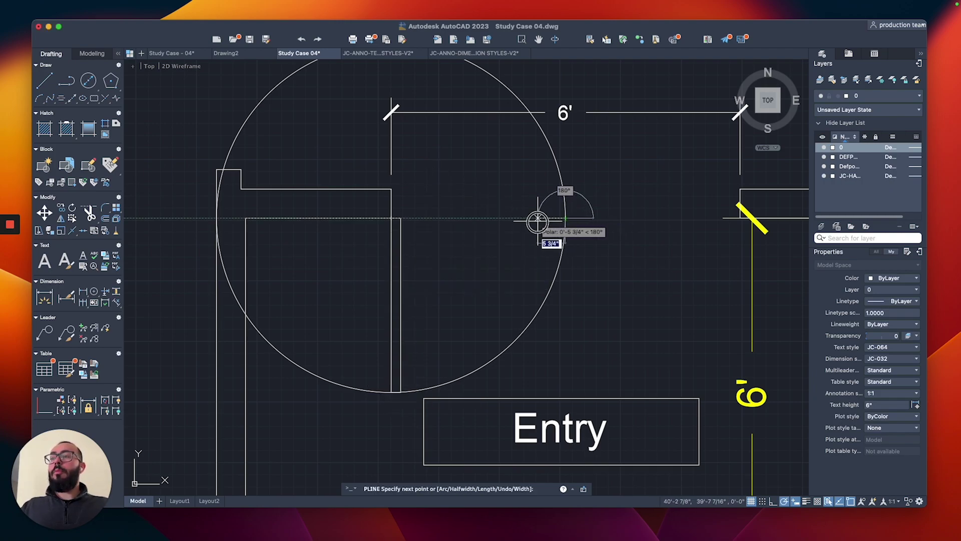
key("Return")
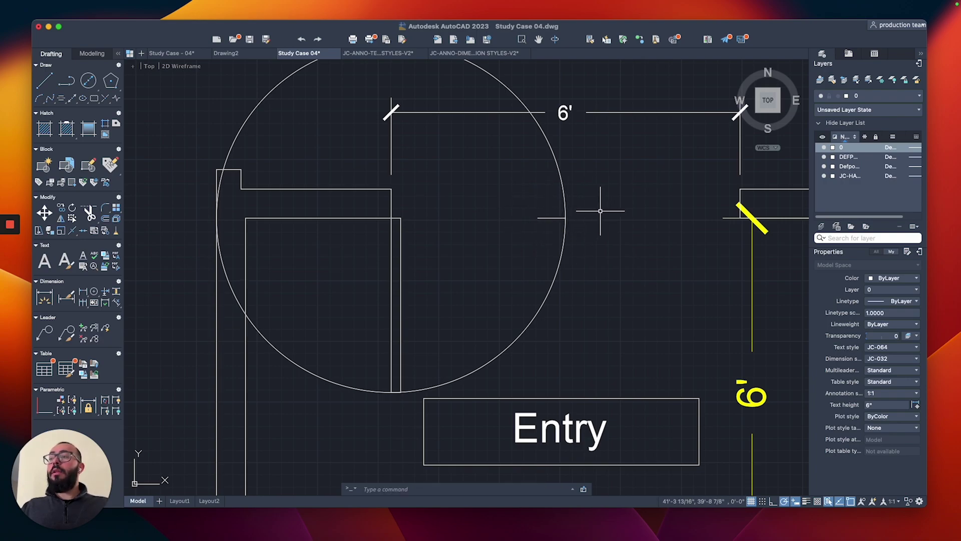
Trim the door-swing circle to the quarter arc between the leaf's lower end and the opening's middle, and delete the leftover arc in the wall.
type("tr")
key("Return")
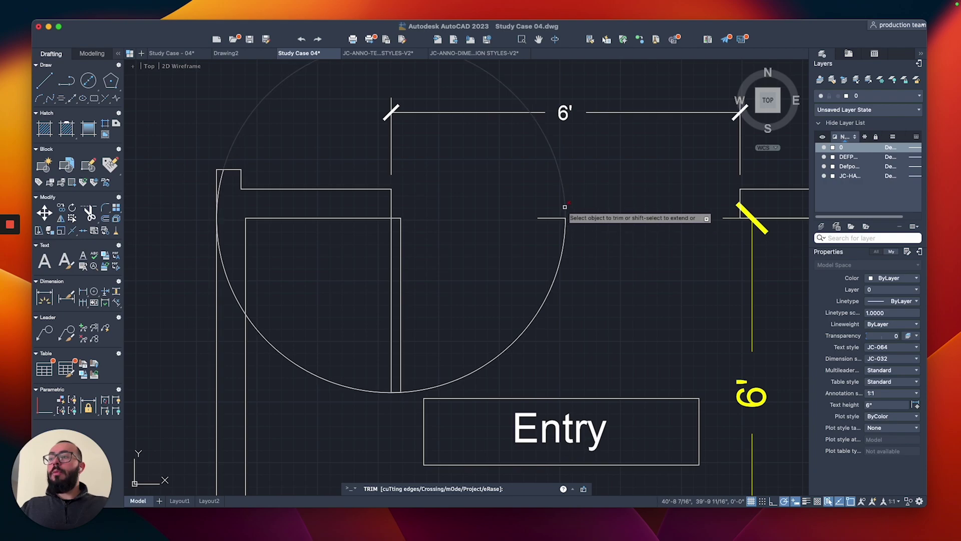
left_click(384, 389)
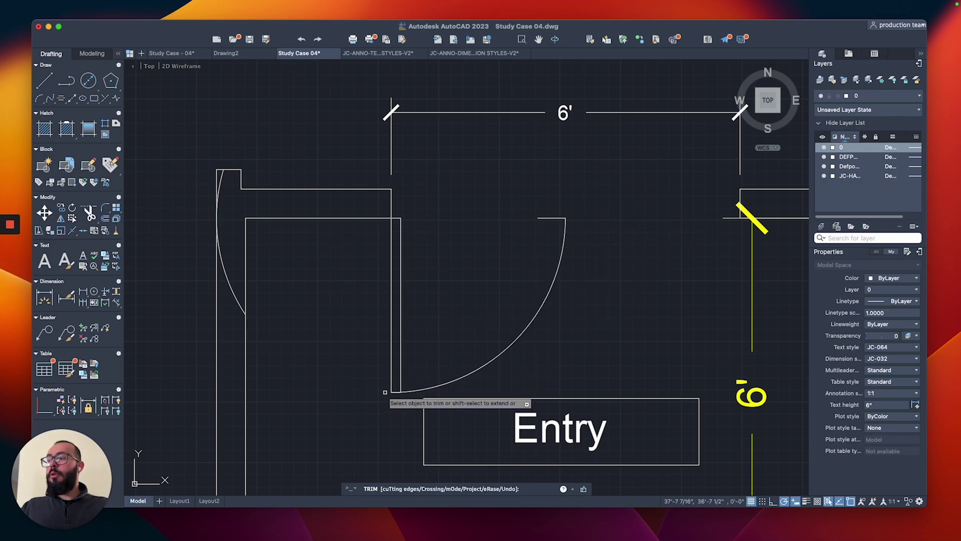
key("Return")
left_click(240, 294)
left_click(229, 295)
key("Delete")
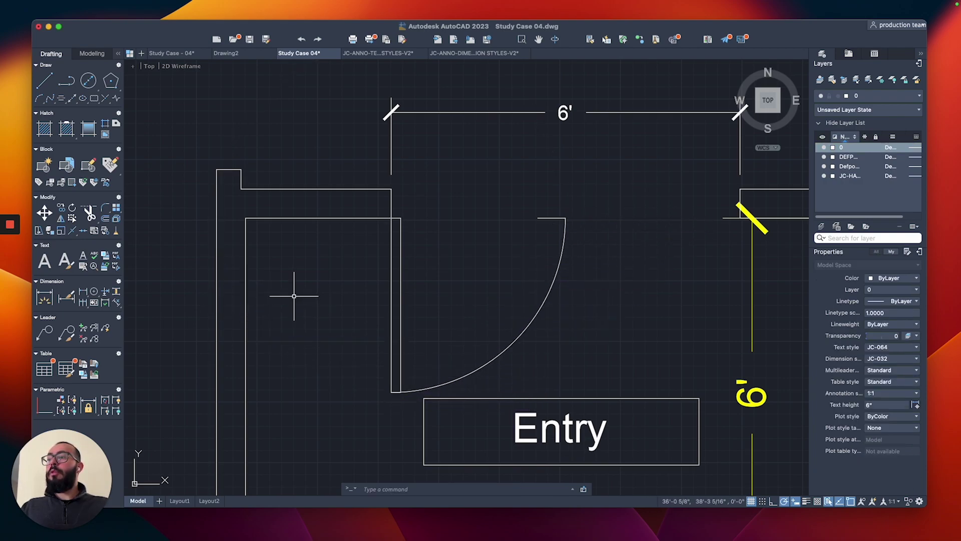
Delete the short horizontal guide polyline at the upper end of the swing arc.
left_click(557, 189)
left_click(526, 243)
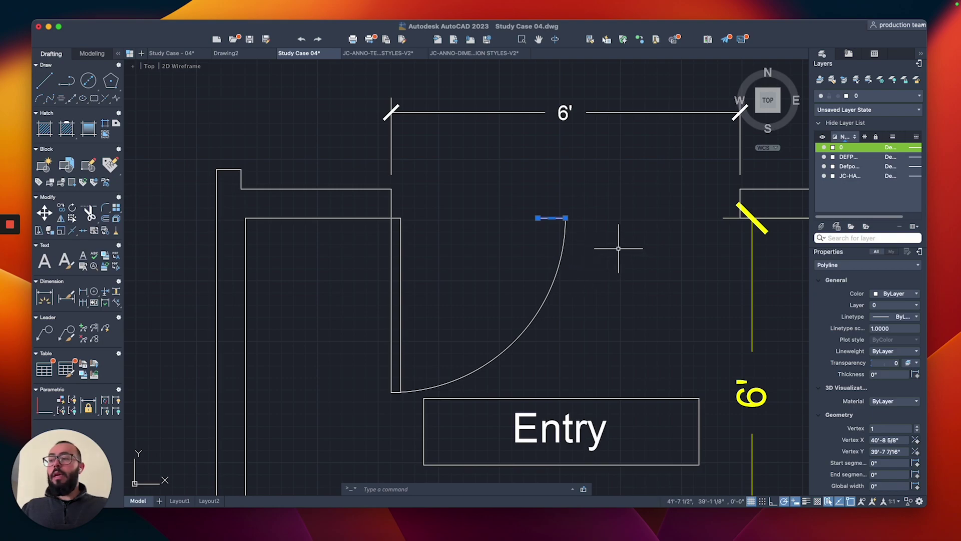
key("Escape")
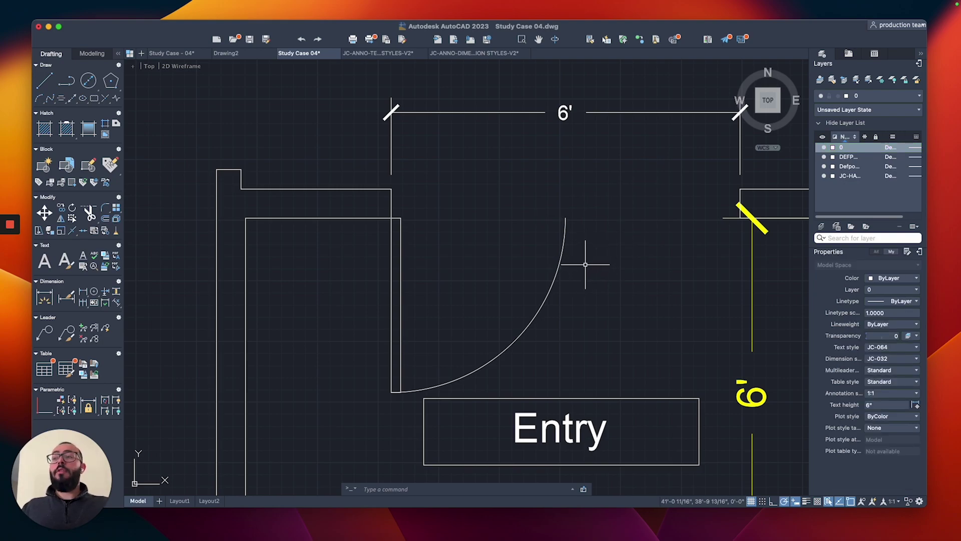
Mirror the door leaf and swing arc about a vertical line through the arc's upper end, keeping the source objects.
middle_click_drag(584, 263, 554, 254)
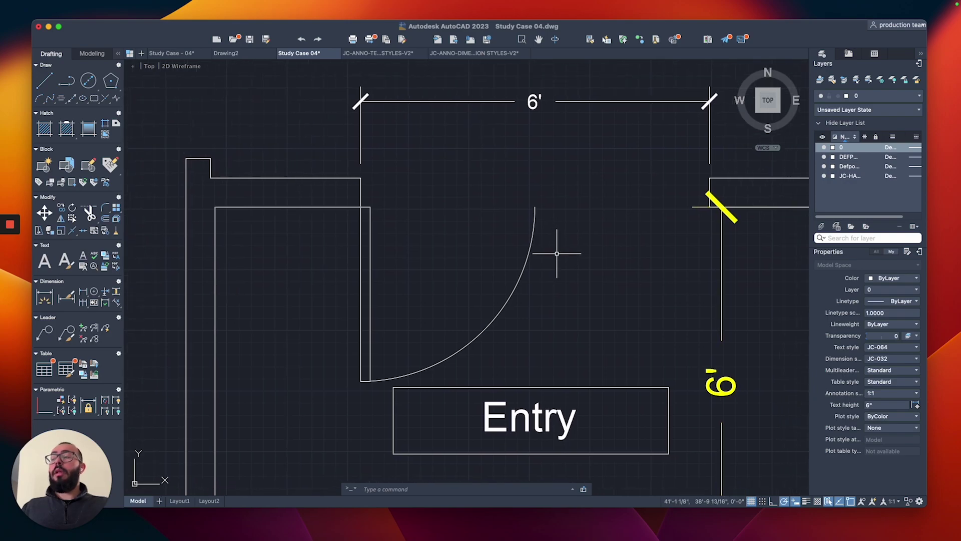
left_click(557, 254)
left_click(327, 303)
middle_click_drag(530, 135, 476, 192)
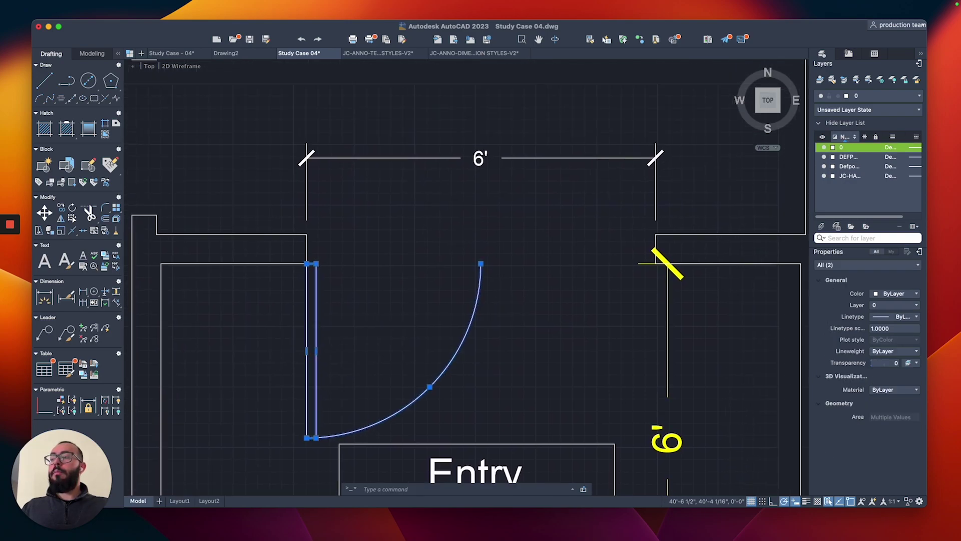
type("mirror")
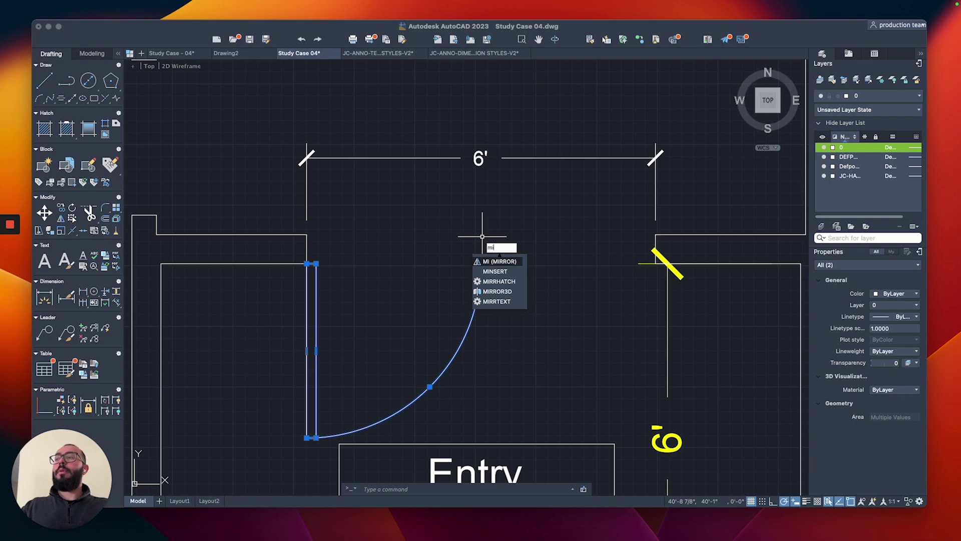
key("Return")
left_click(480, 263)
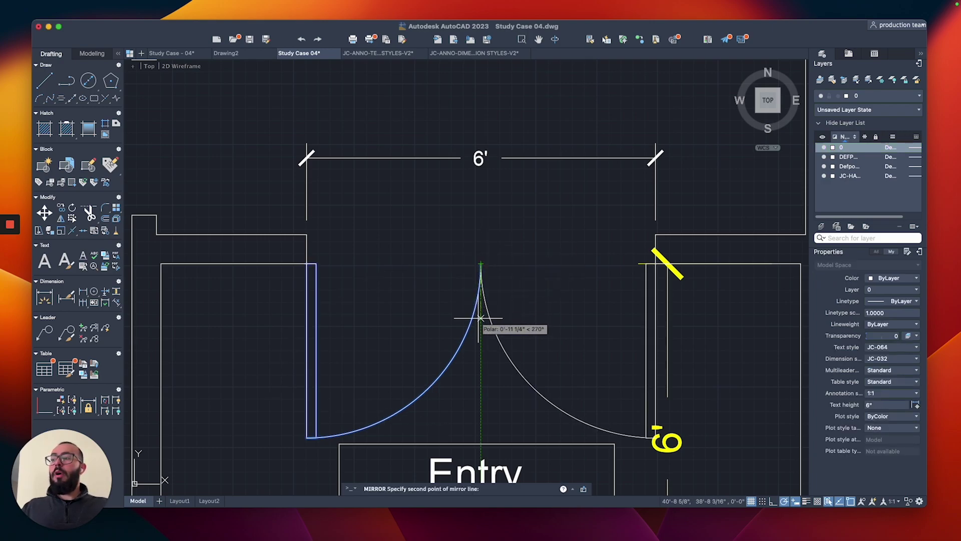
left_click(477, 329)
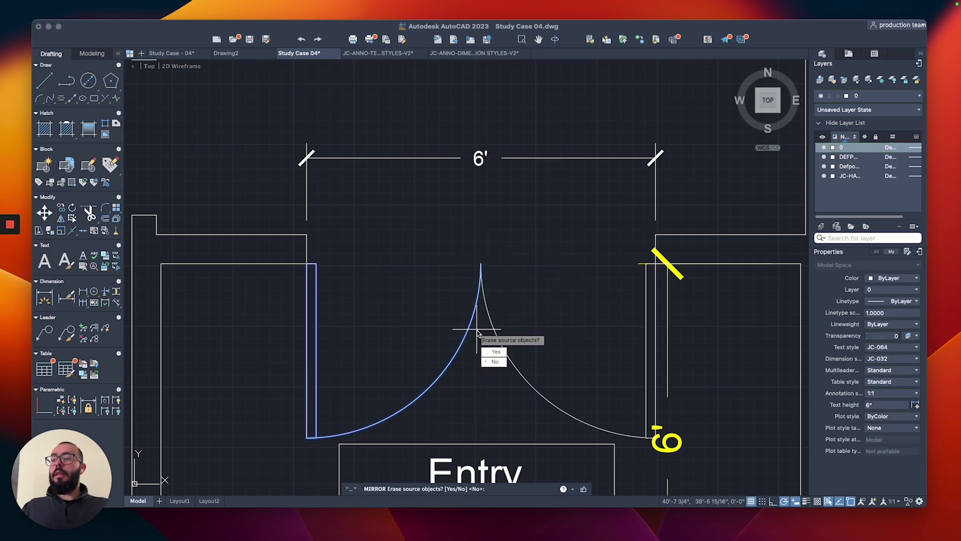
left_click(496, 361)
Delete the yellow vertical 6' dimension beside the Entry door and the horizontal 6' dimension above the opening.
scroll(501, 286, "down", 2)
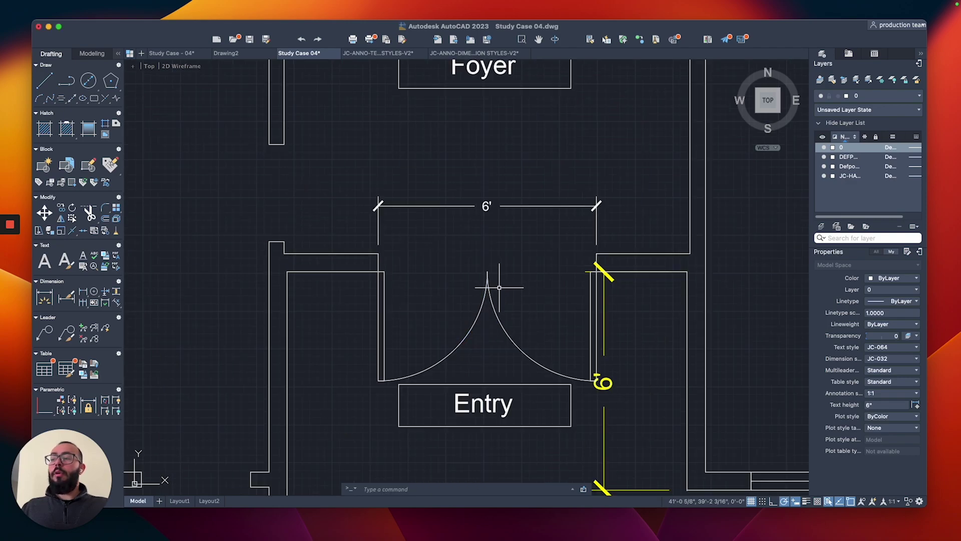
scroll(483, 111, "down", 2)
left_click(557, 321)
left_click(545, 331)
key("Delete")
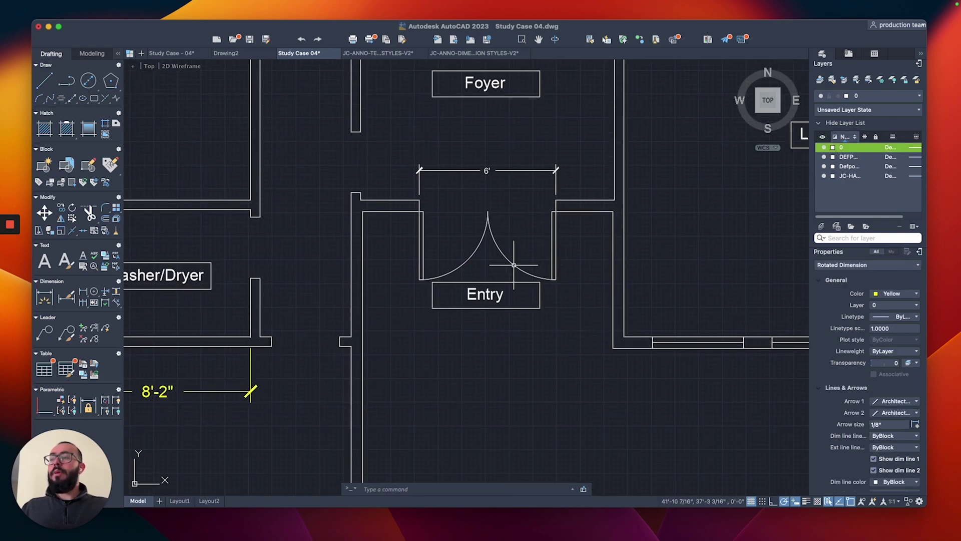
scroll(471, 207, "up", 2)
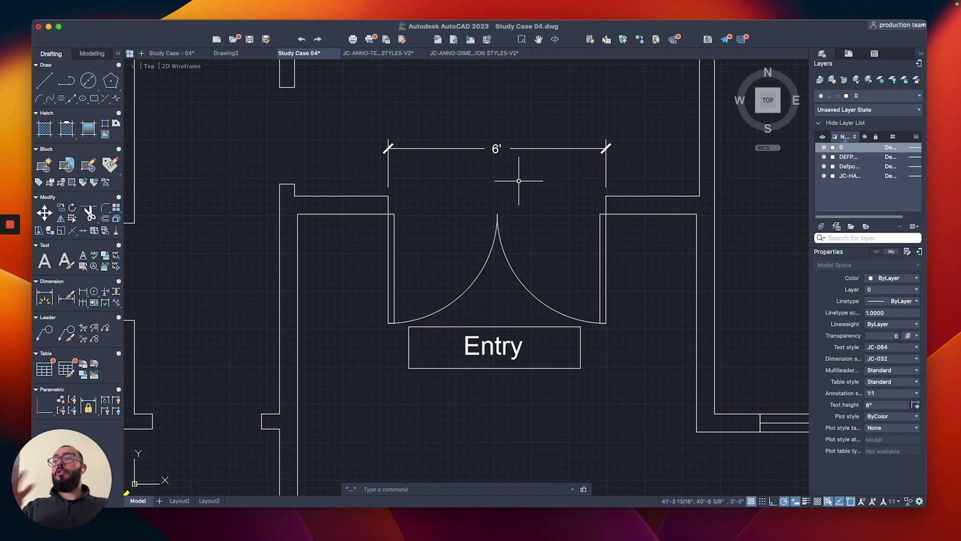
middle_click_drag(519, 180, 540, 200)
left_click(564, 152)
left_click(530, 200)
key("Delete")
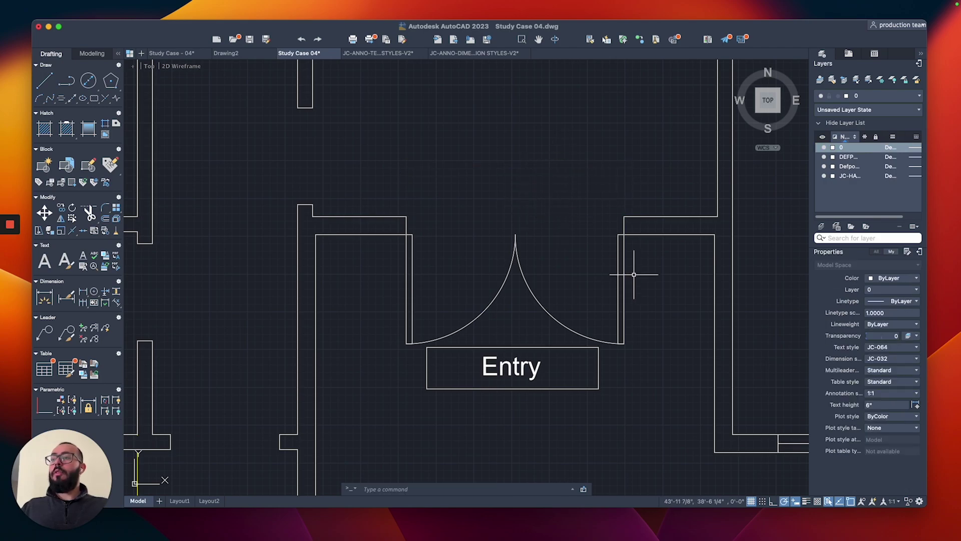
Mirror the whole double door about a horizontal line through the wall end's midpoint to the Foyer side, erasing the source objects.
left_click(634, 274)
left_click(397, 307)
scroll(588, 214, "up", 2)
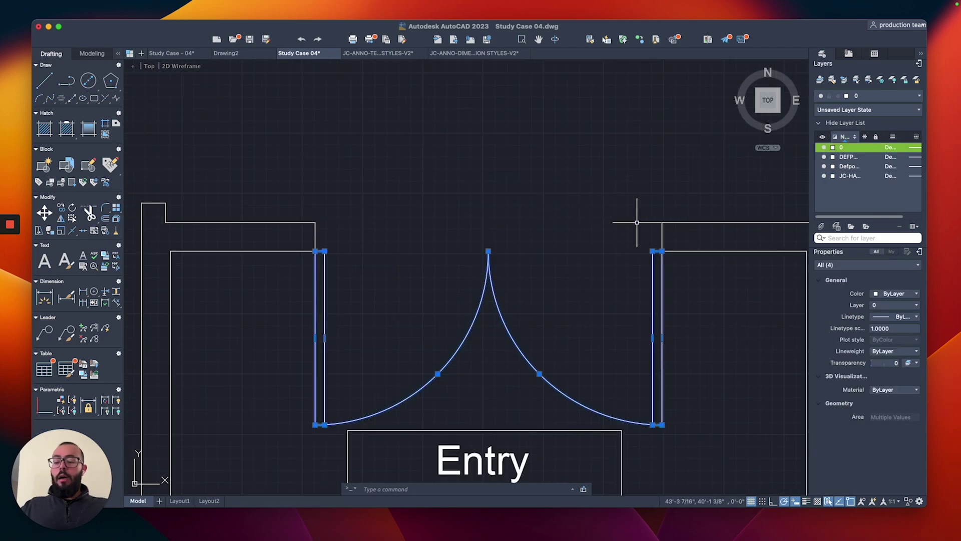
type("mi")
key("Return")
left_click(661, 236)
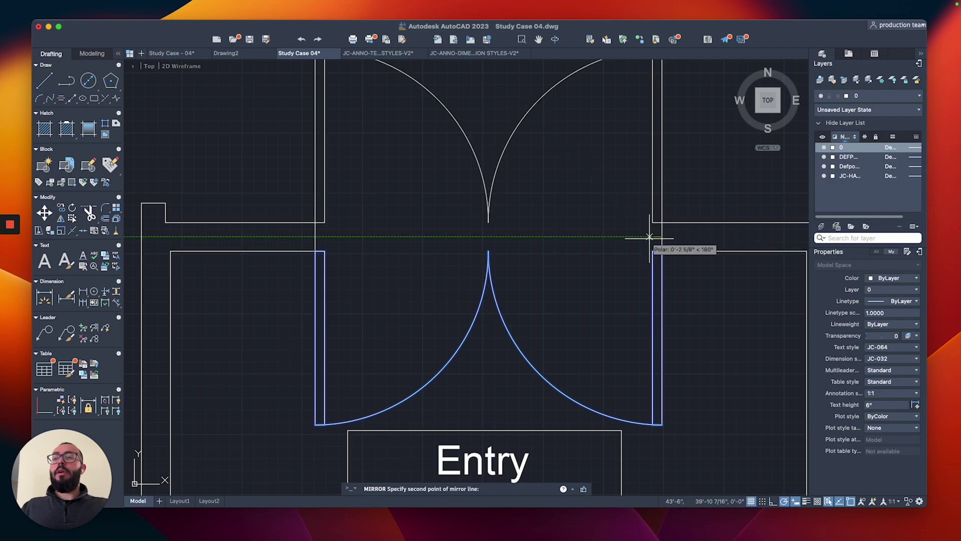
left_click(643, 237)
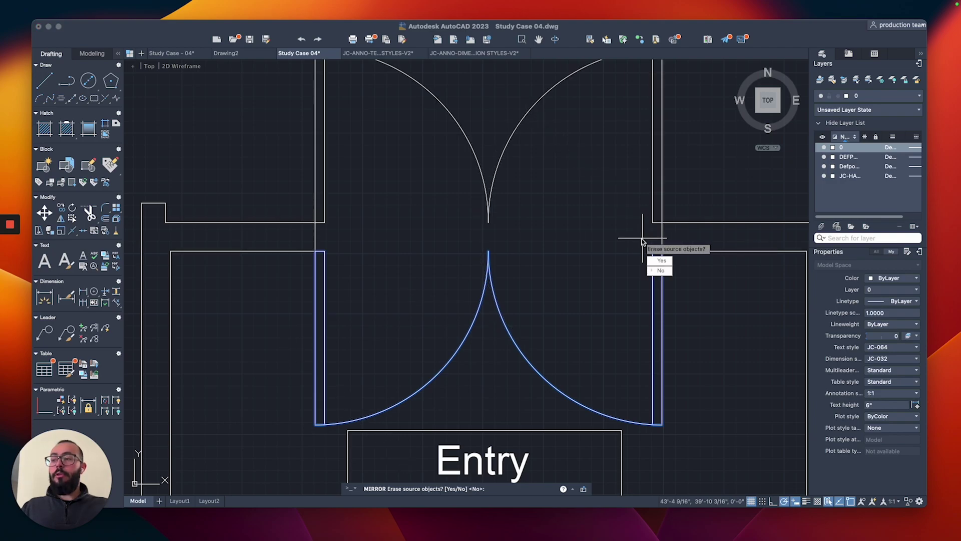
key("Return")
scroll(630, 248, "down", 3)
middle_click_drag(623, 253, 619, 283)
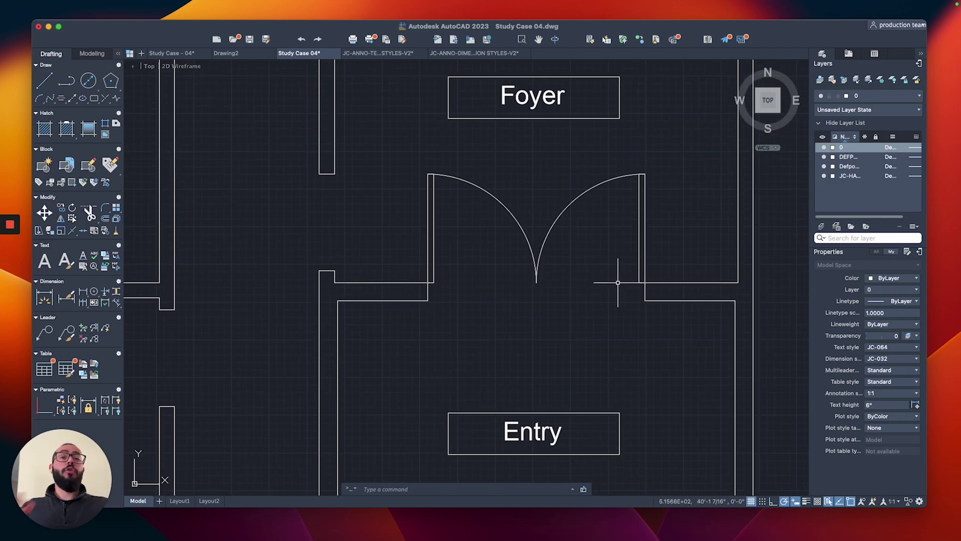